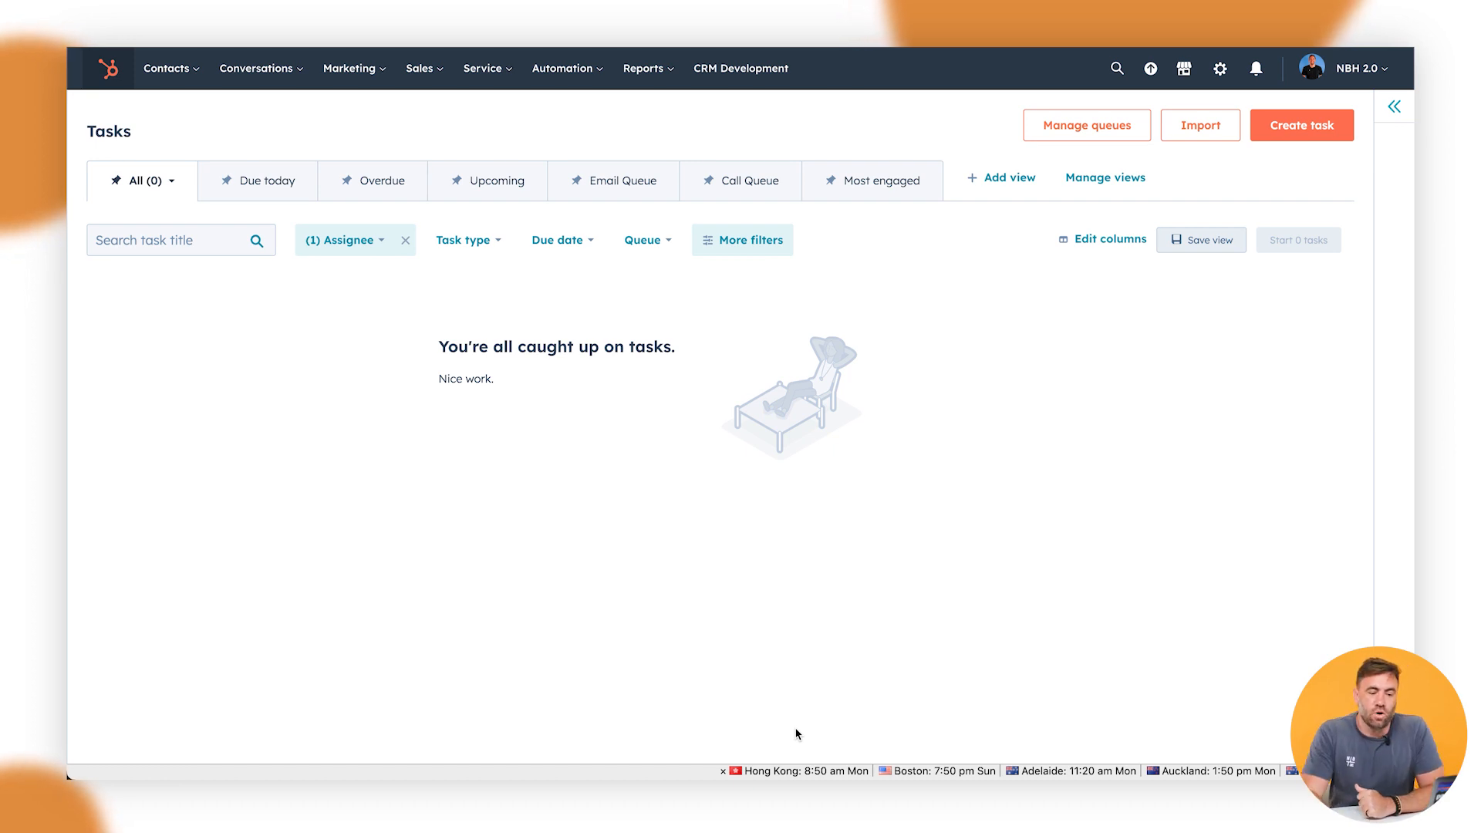
# Open the account settings and go to the website's Domains & URLs settings
pyautogui.click(1219, 71)
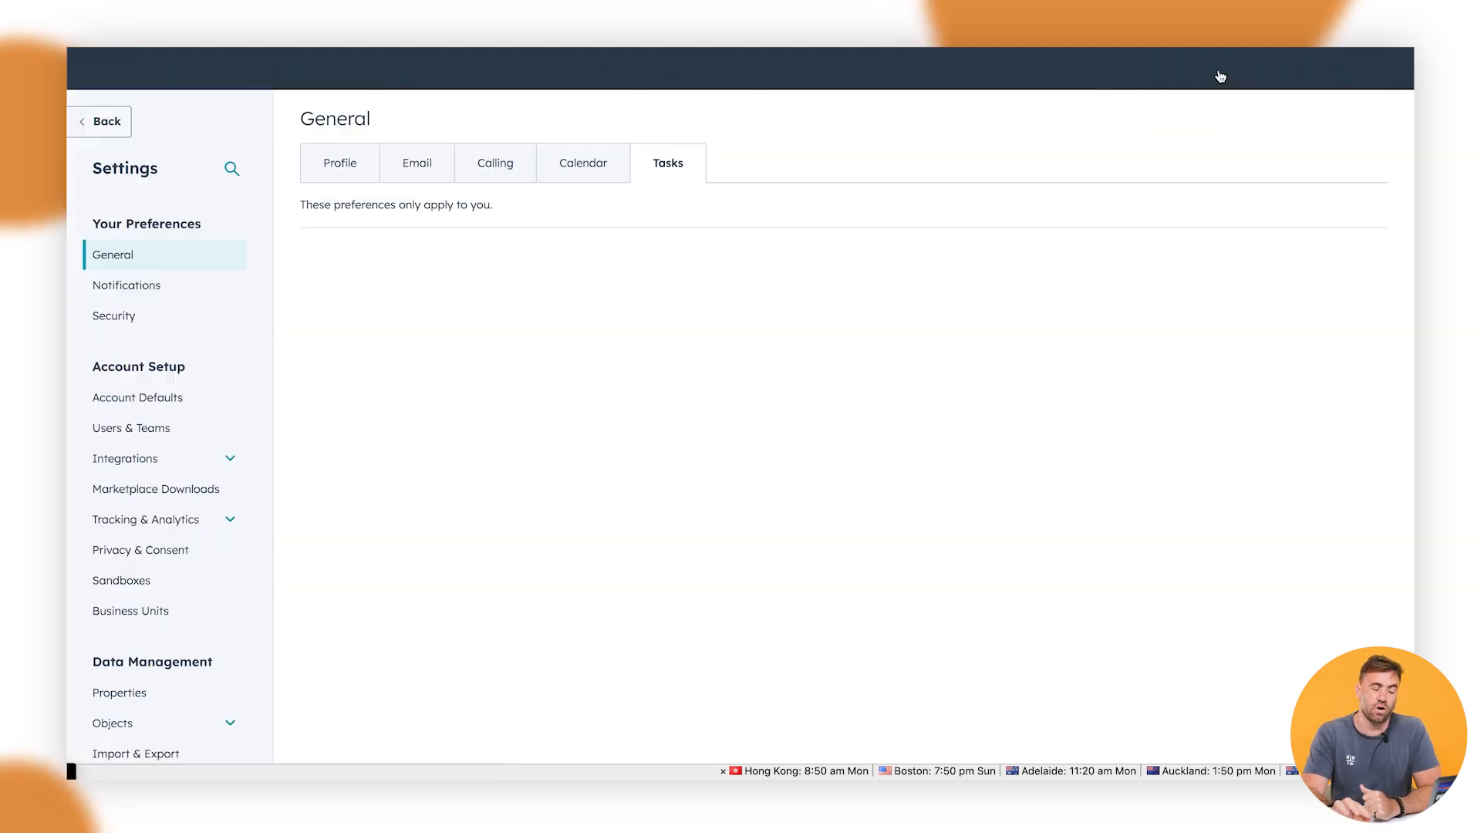
pyautogui.scroll(-5, 221, 677)
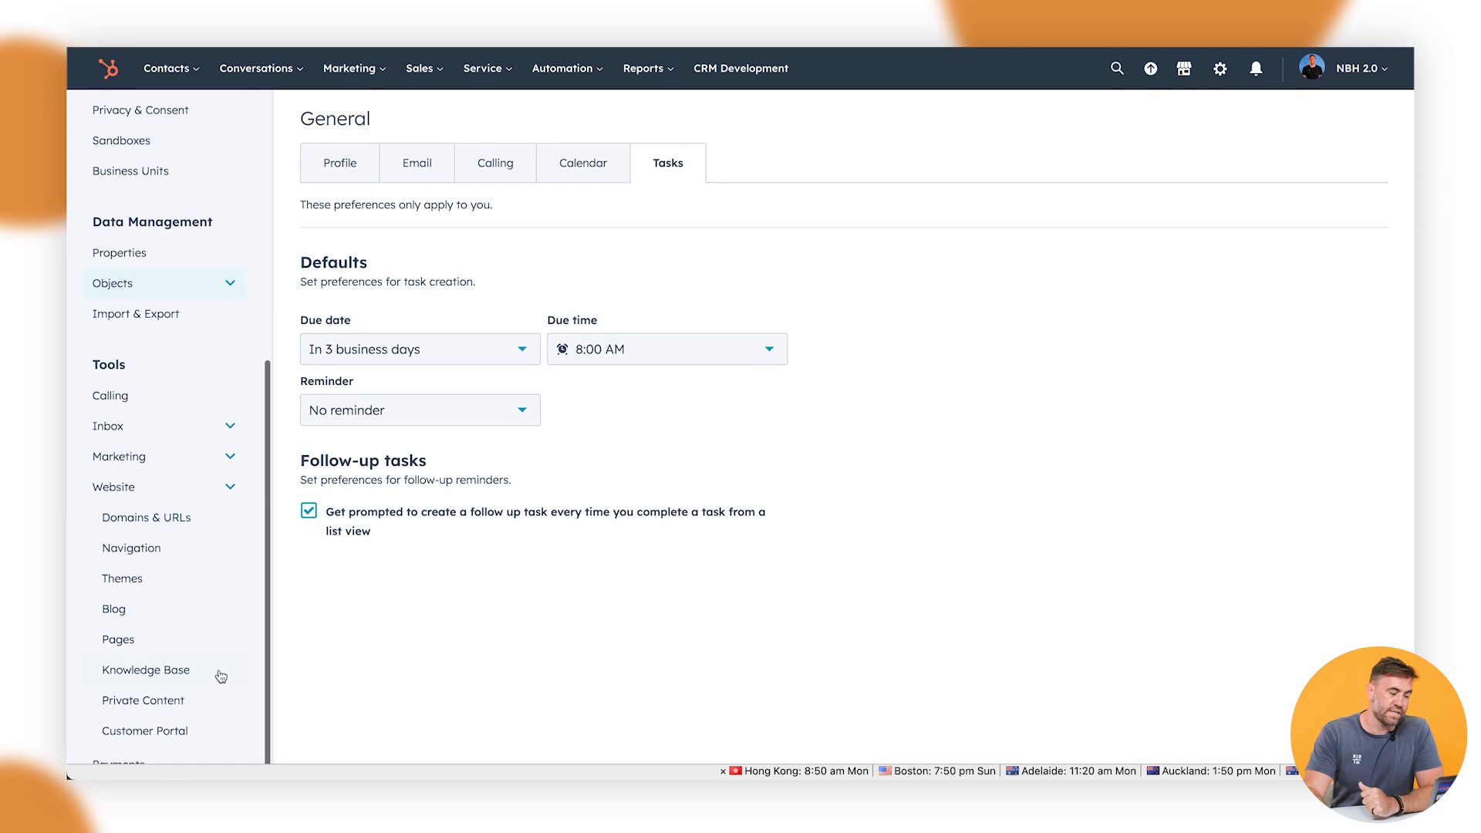
pyautogui.scroll(-1, 208, 667)
pyautogui.scroll(3, 152, 512)
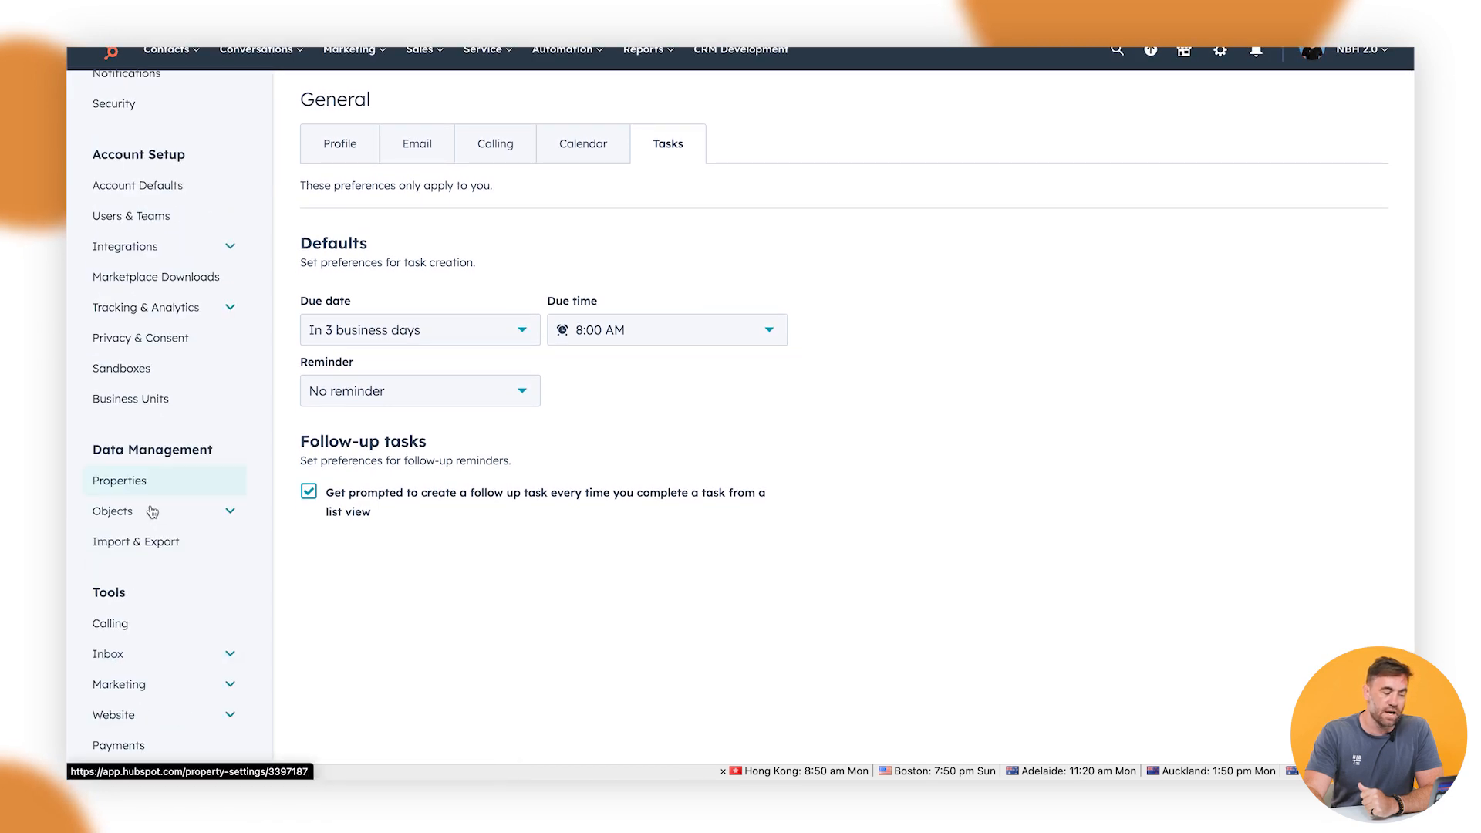
pyautogui.click(146, 716)
pyautogui.scroll(-3, 159, 516)
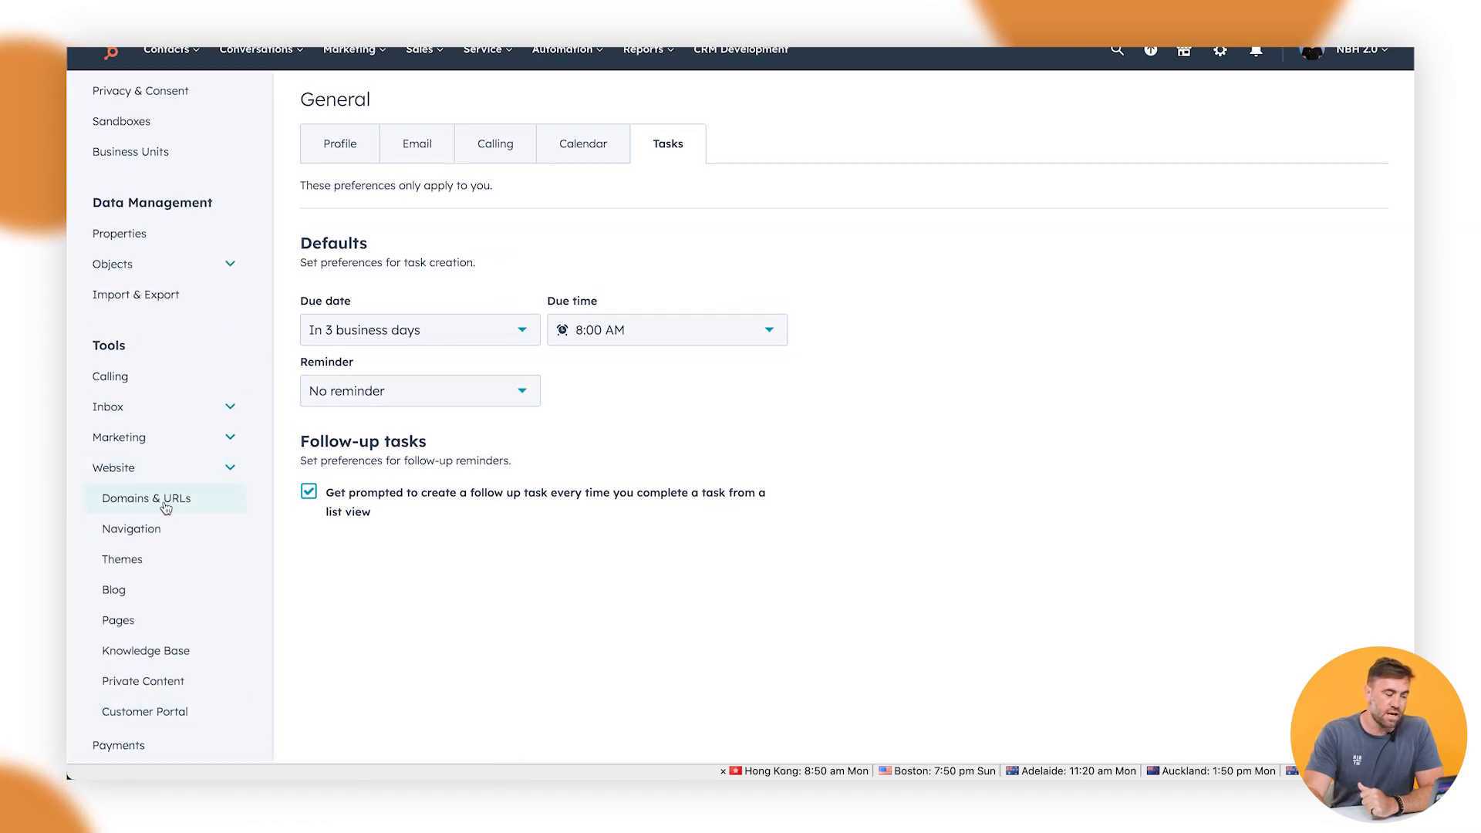
pyautogui.click(167, 504)
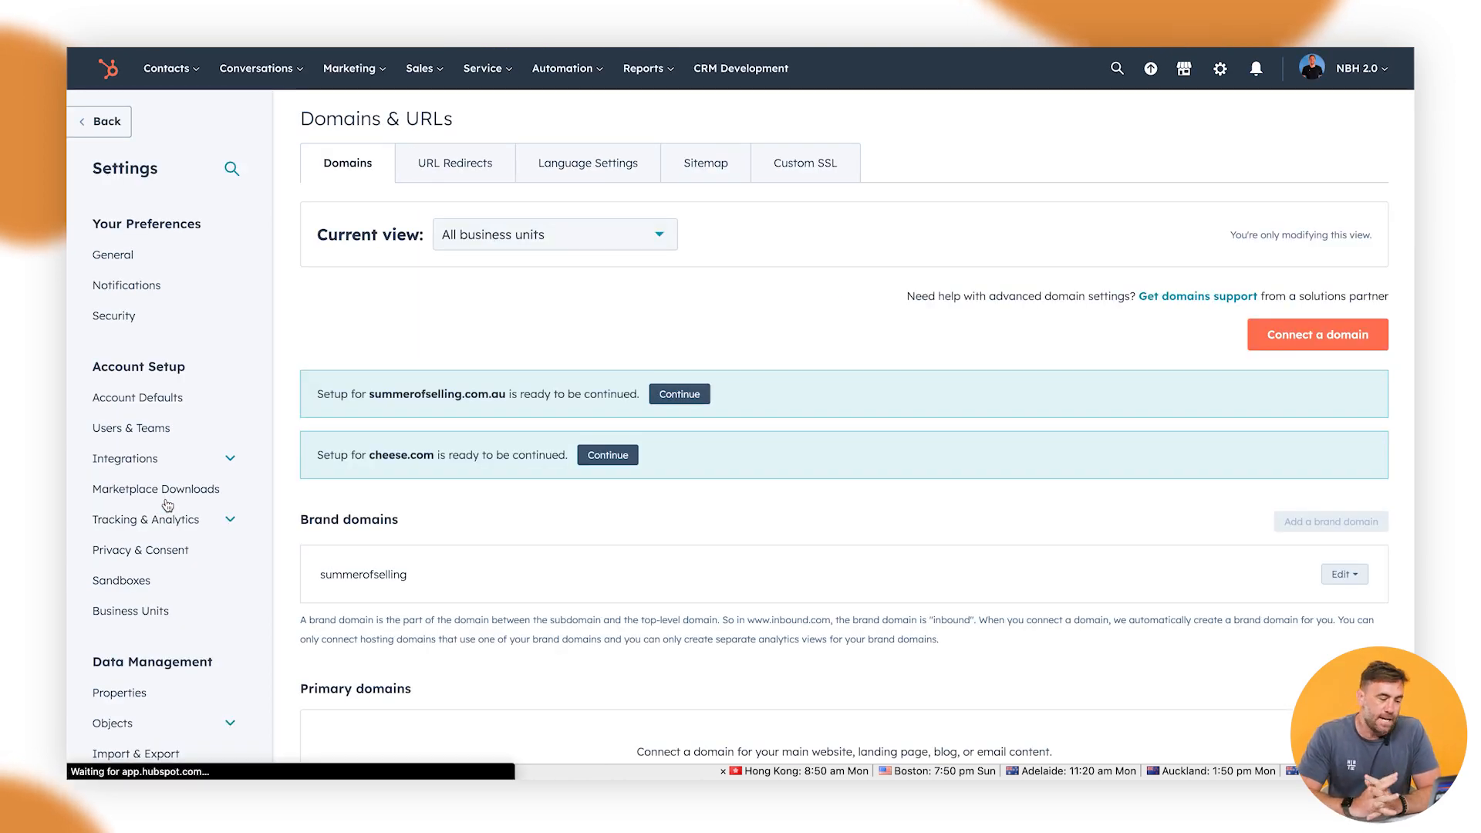
# Review the brand, primary, secondary and redirected domain sections of the Domains & URLs settings
pyautogui.scroll(-3, 463, 532)
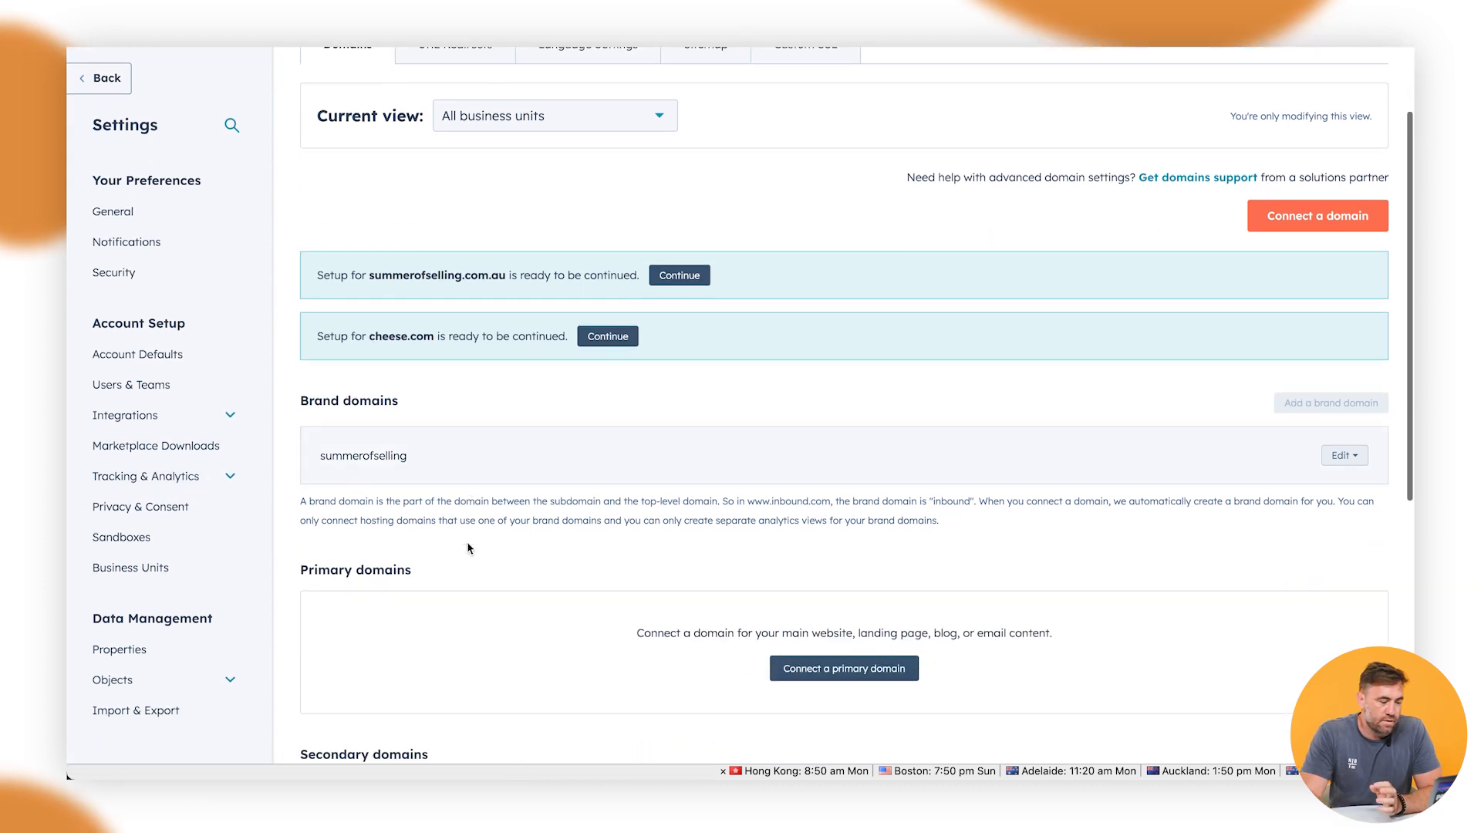
pyautogui.scroll(-1, 468, 548)
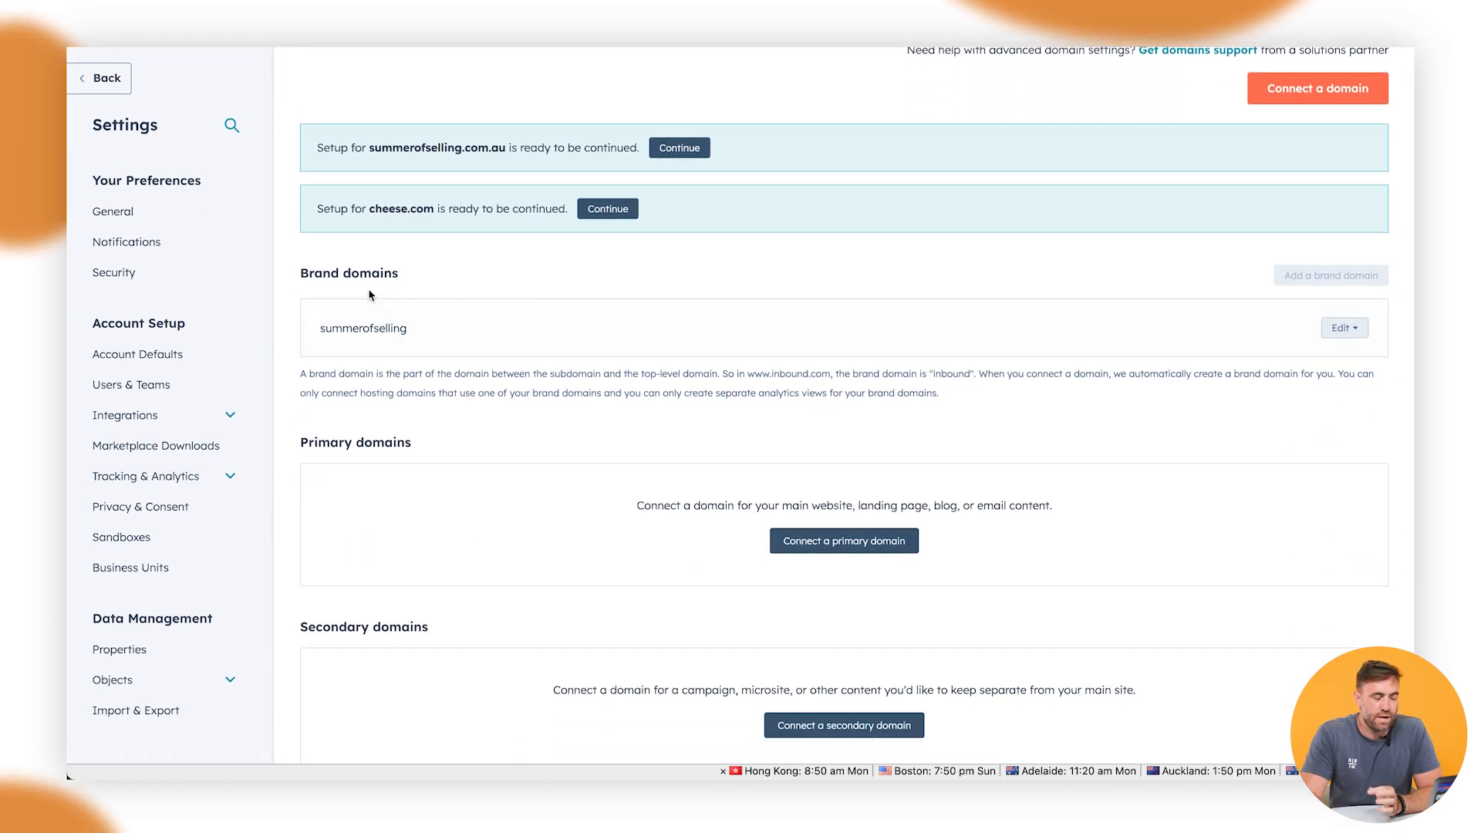
pyautogui.moveTo(417, 330); pyautogui.dragTo(315, 330)
pyautogui.click(397, 325)
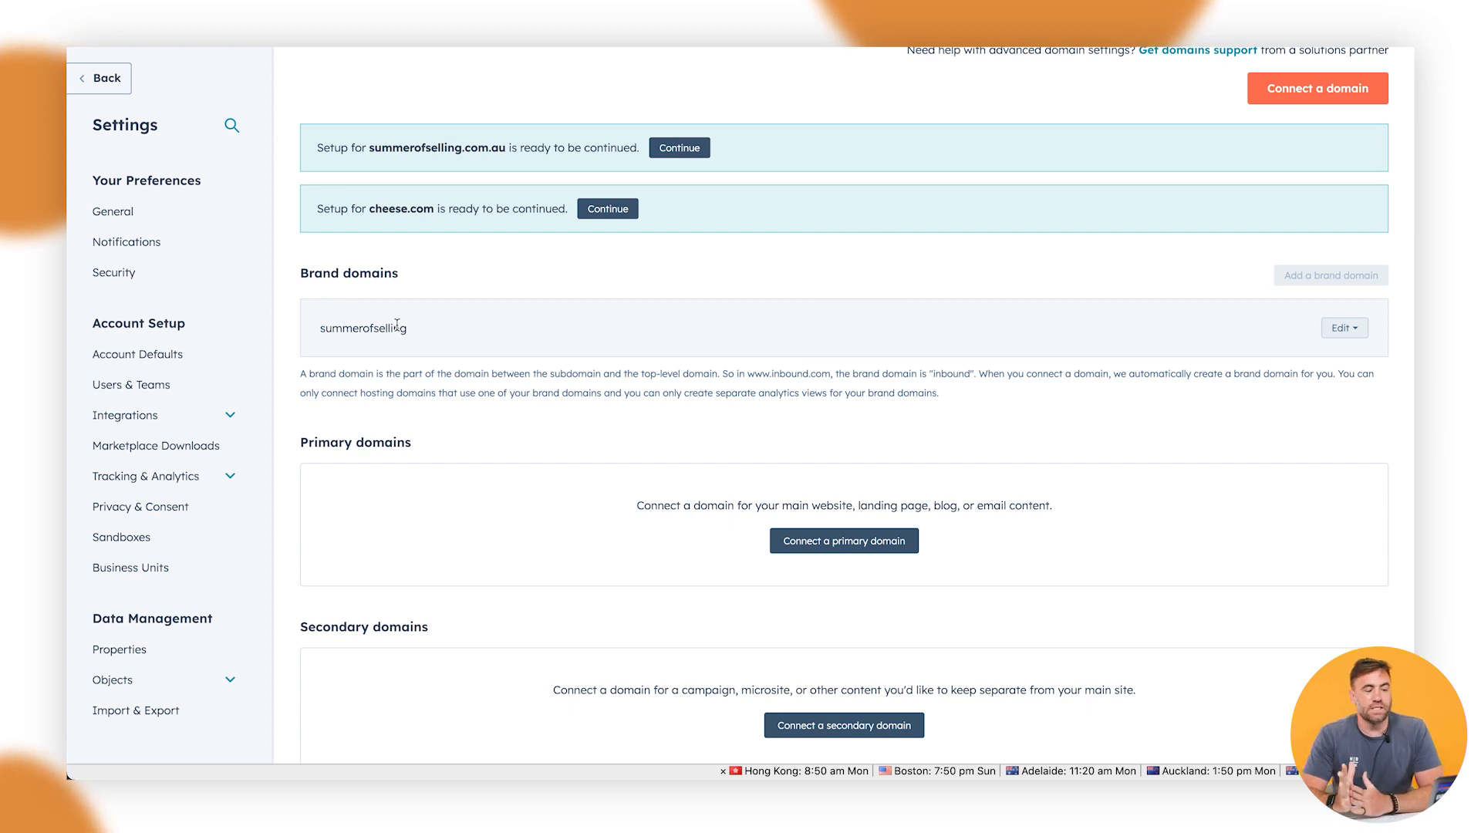
pyautogui.scroll(-3, 455, 342)
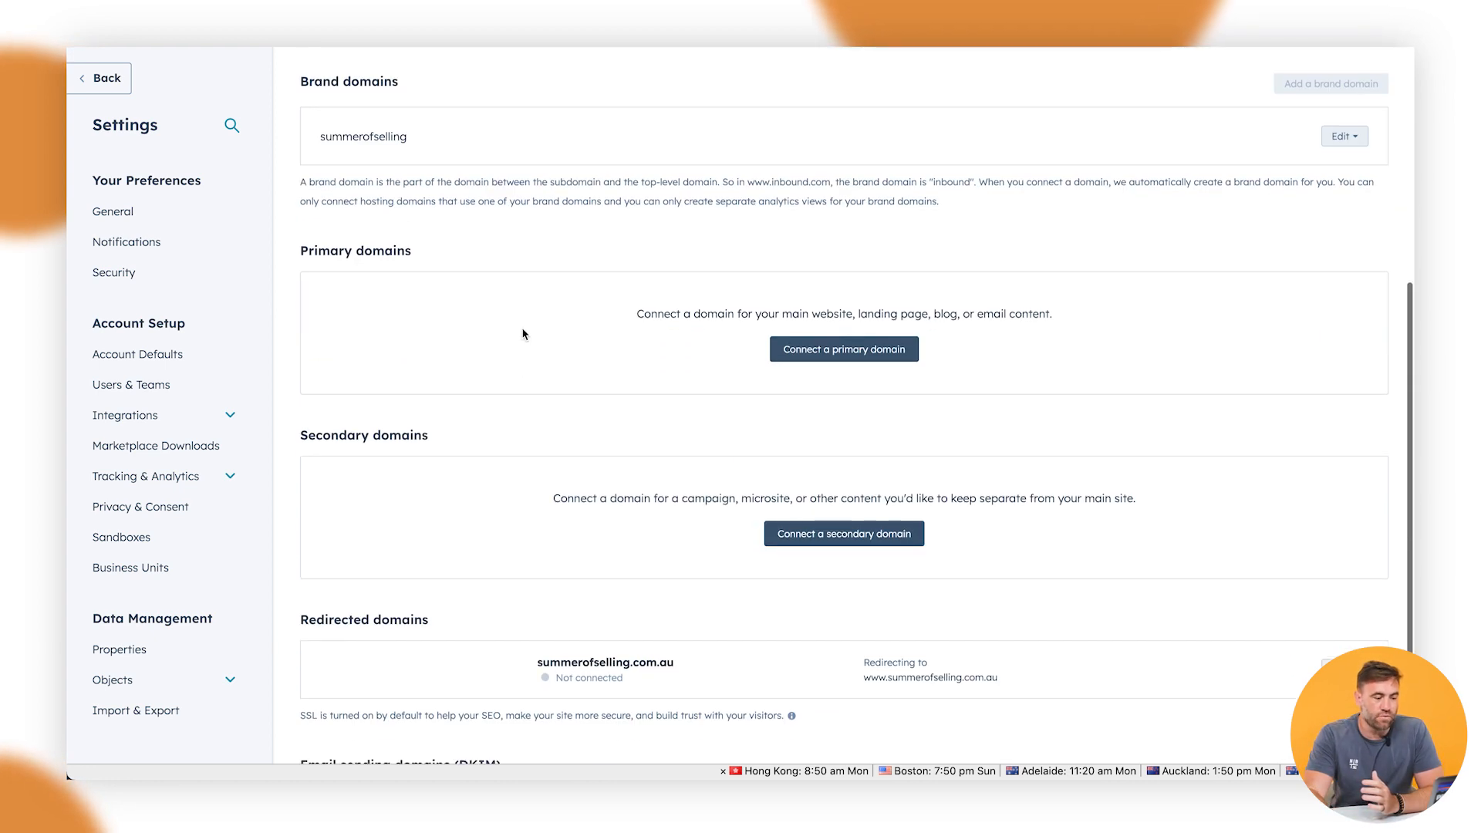
pyautogui.moveTo(417, 254); pyautogui.dragTo(333, 257)
pyautogui.click(389, 409)
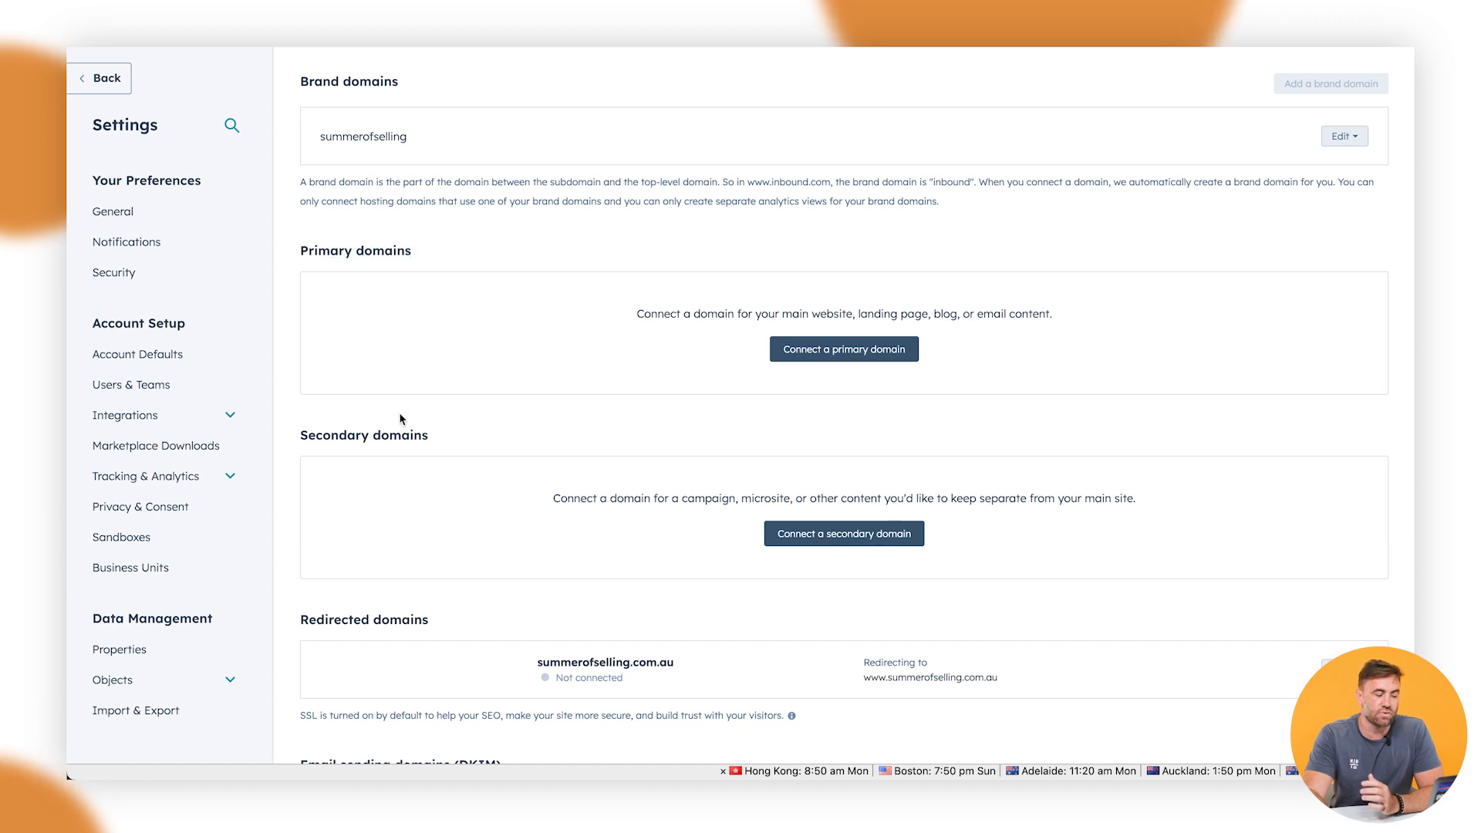
pyautogui.moveTo(446, 615); pyautogui.dragTo(301, 620)
pyautogui.click(433, 405)
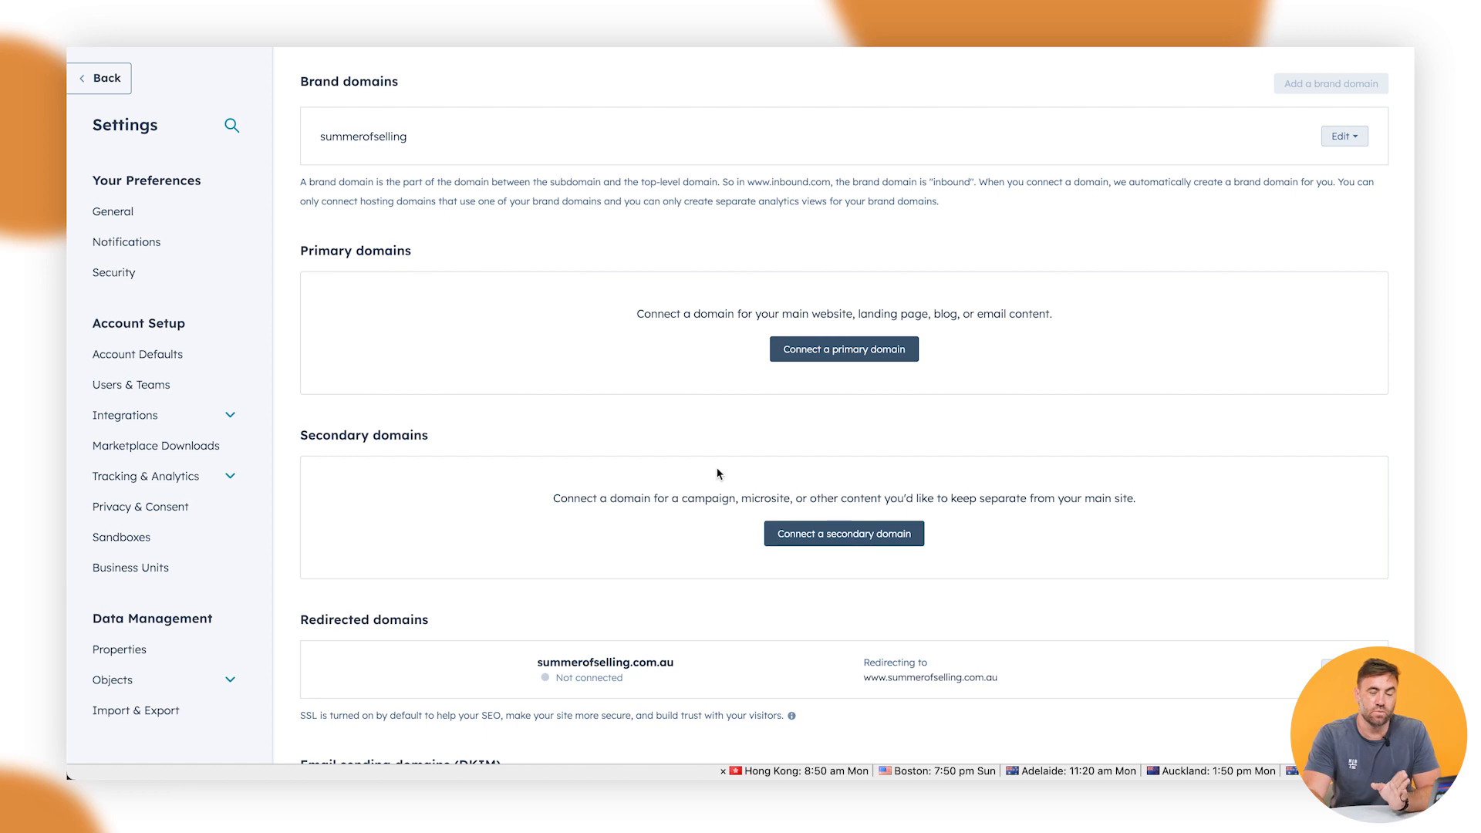
pyautogui.scroll(-1, 622, 344)
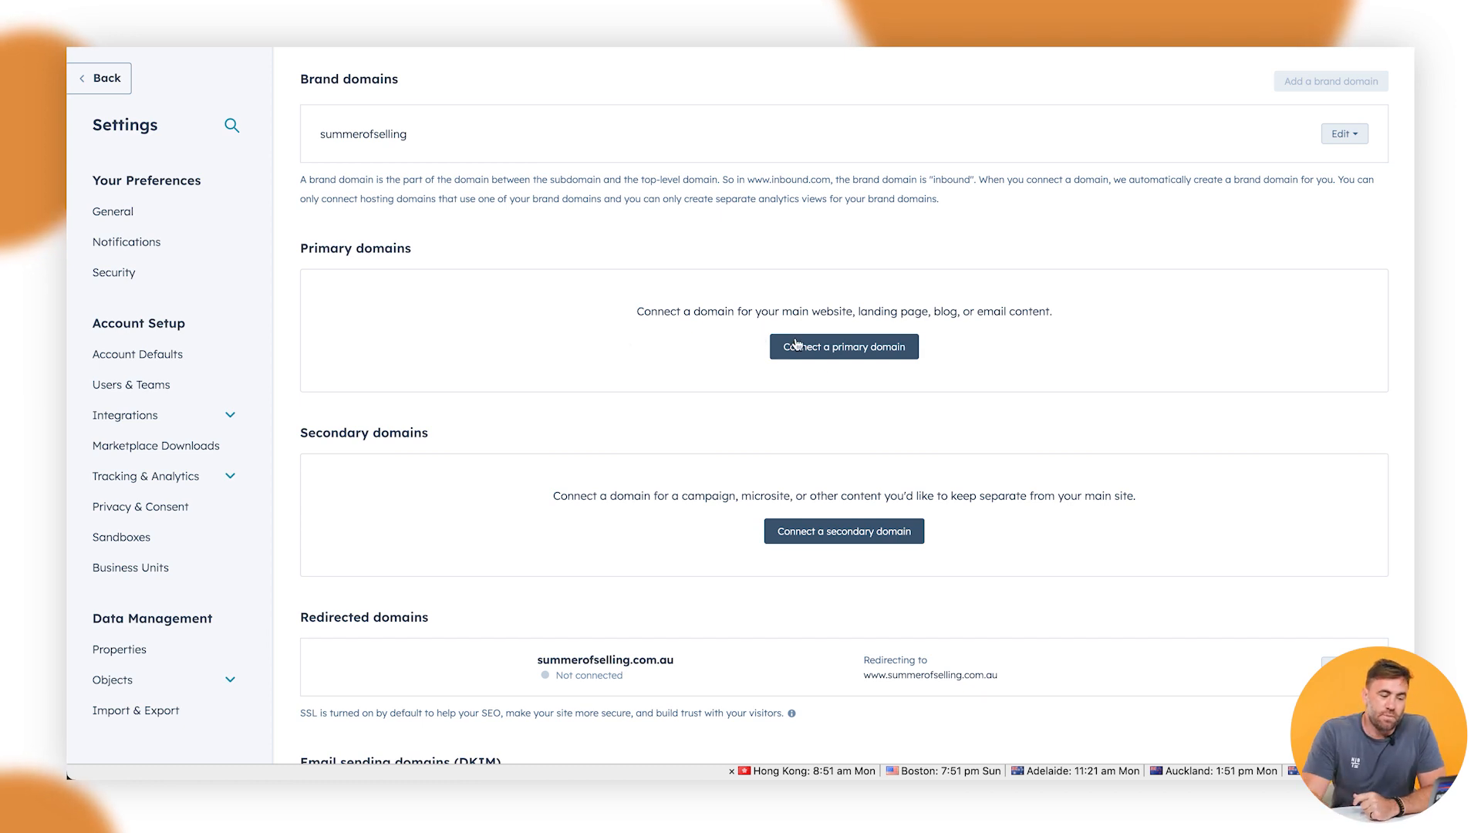
# Start connecting a primary domain for website pages, blog, landing pages, email, and knowledge base and customer portal
pyautogui.click(824, 348)
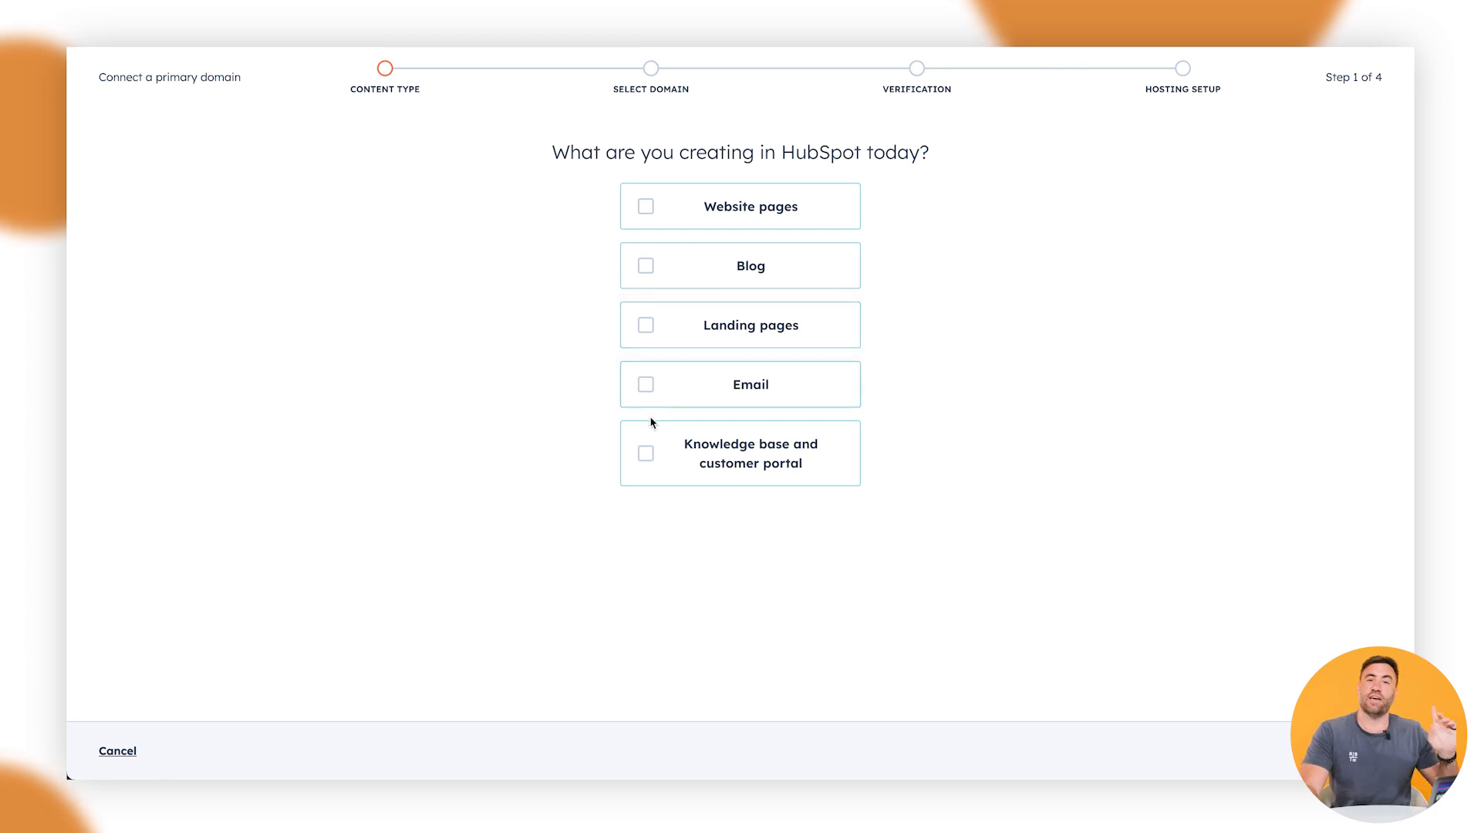
pyautogui.click(645, 454)
pyautogui.click(643, 387)
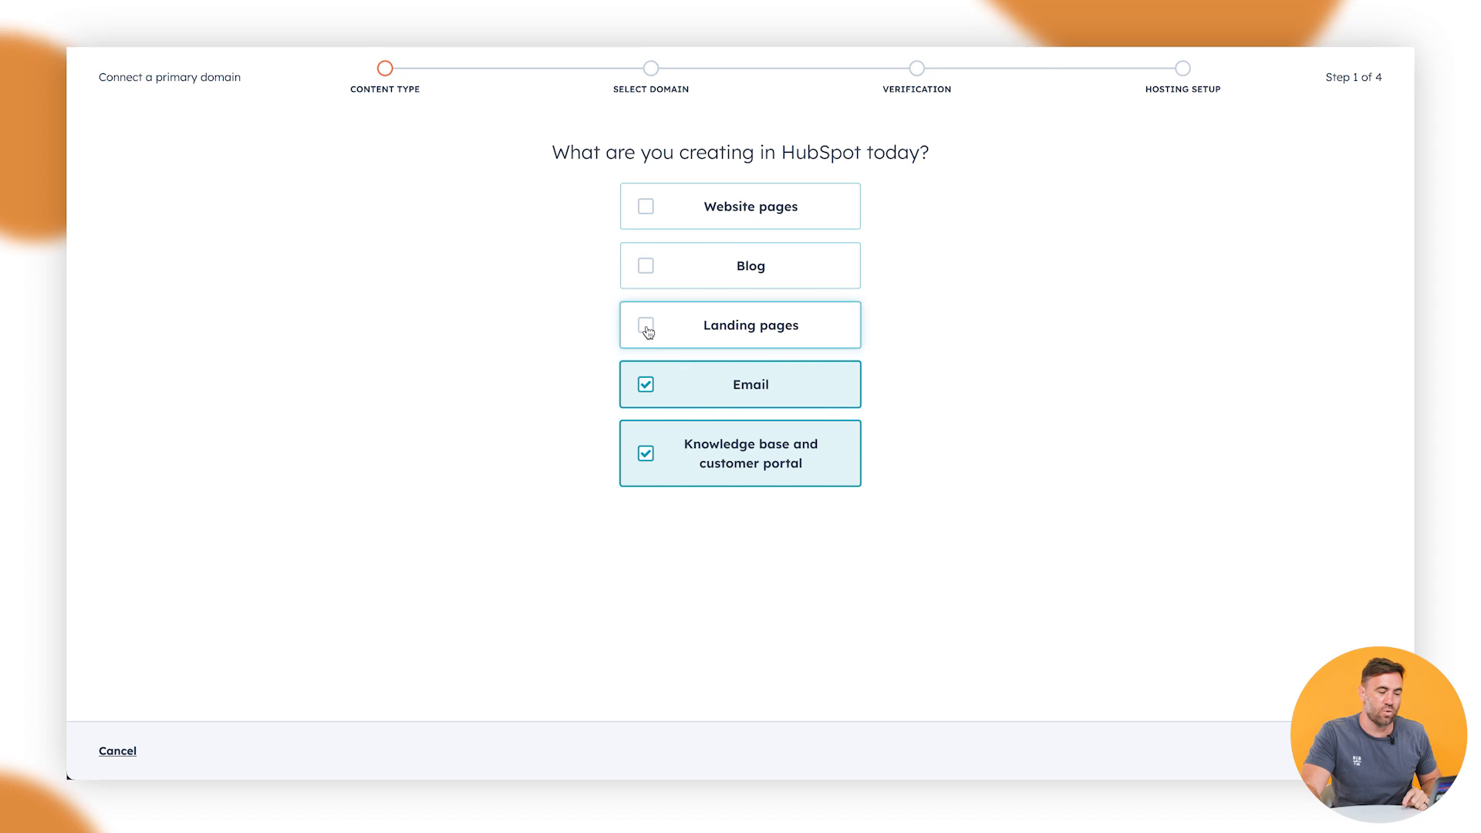
pyautogui.click(646, 327)
pyautogui.click(646, 269)
pyautogui.click(645, 207)
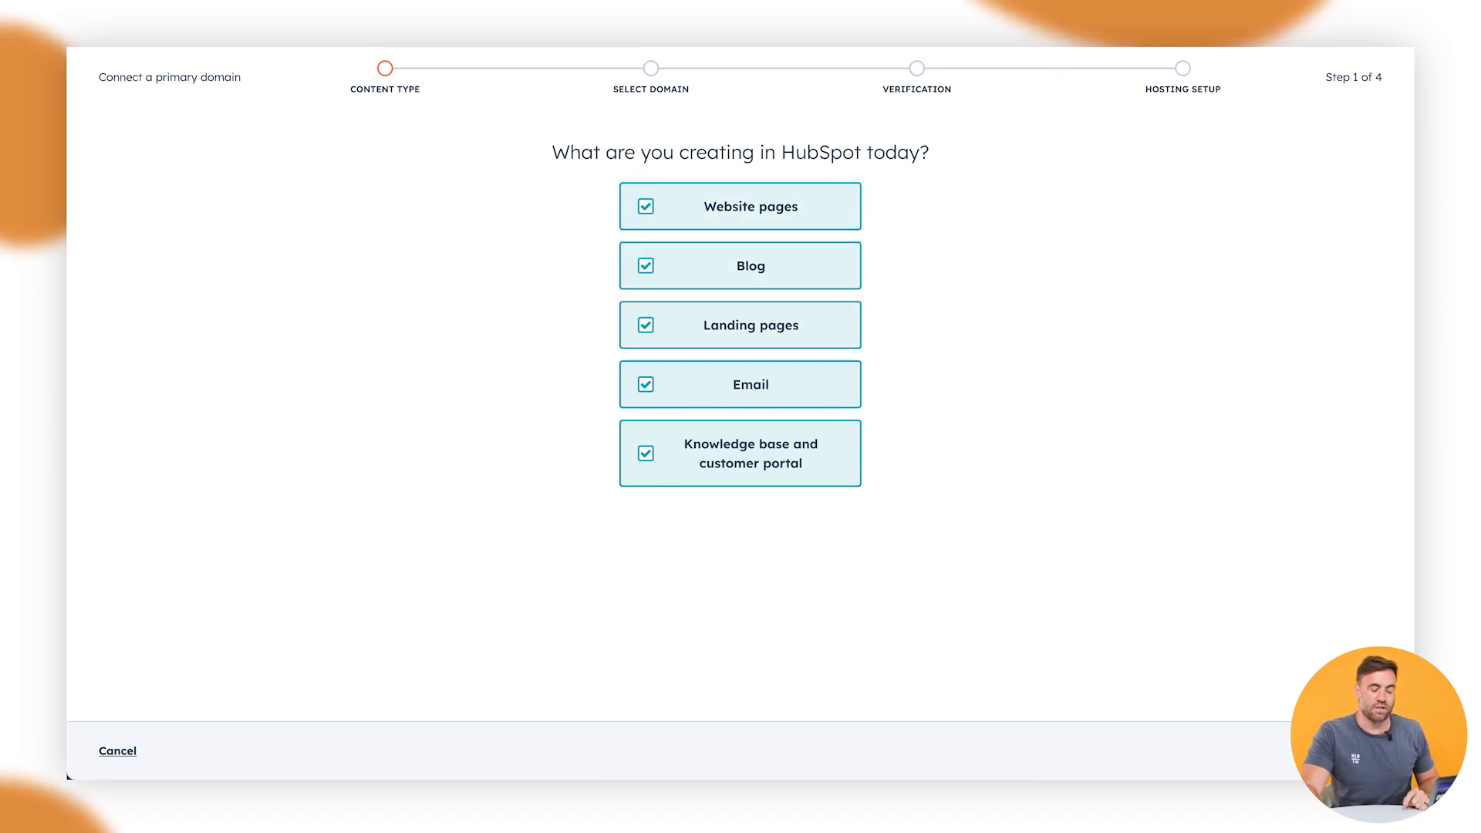
pyautogui.click(1341, 751)
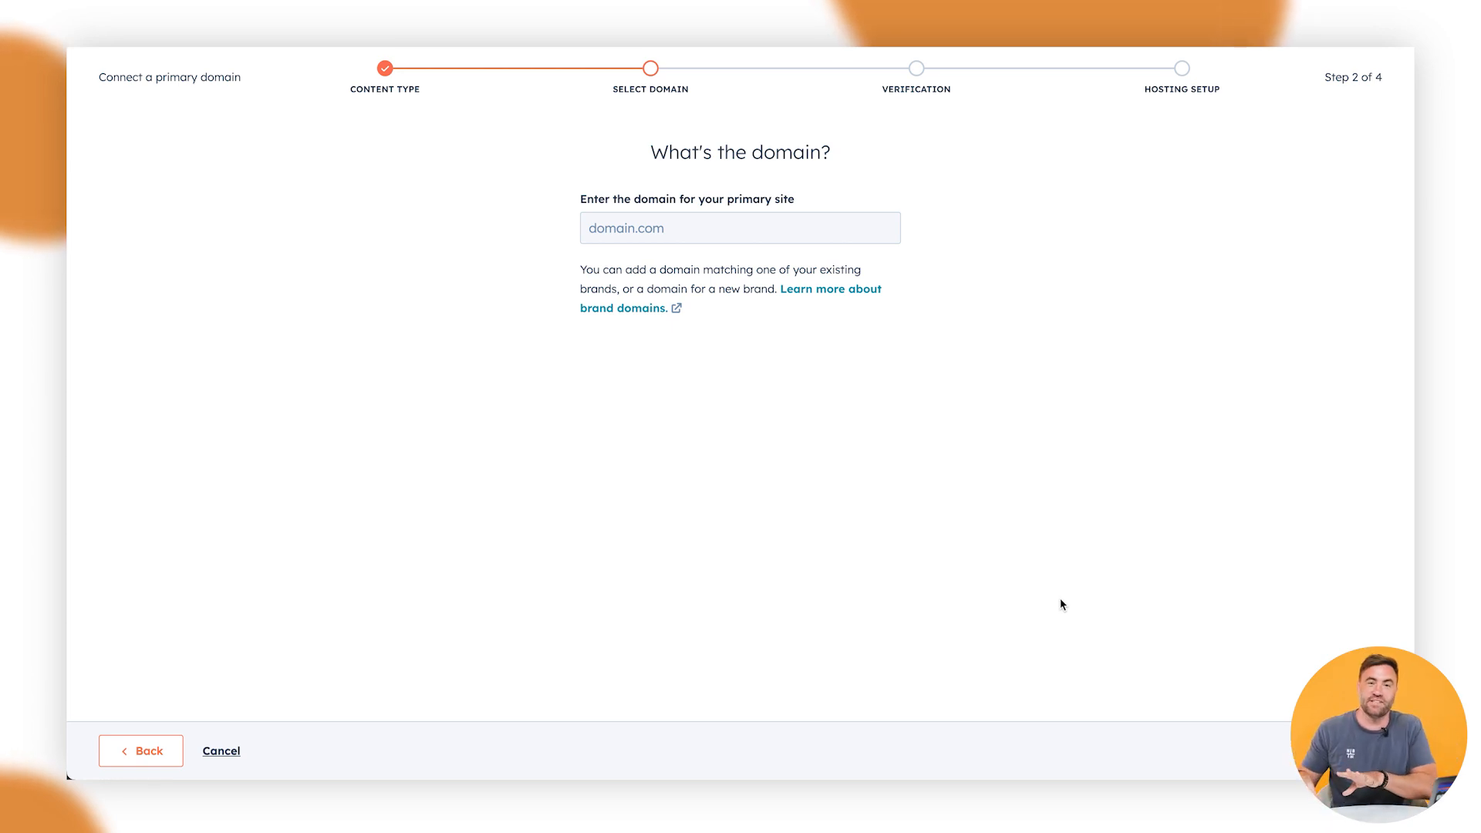
# Enter summerofselling.com.au as the primary site's domain and continue to verification
pyautogui.click(647, 228)
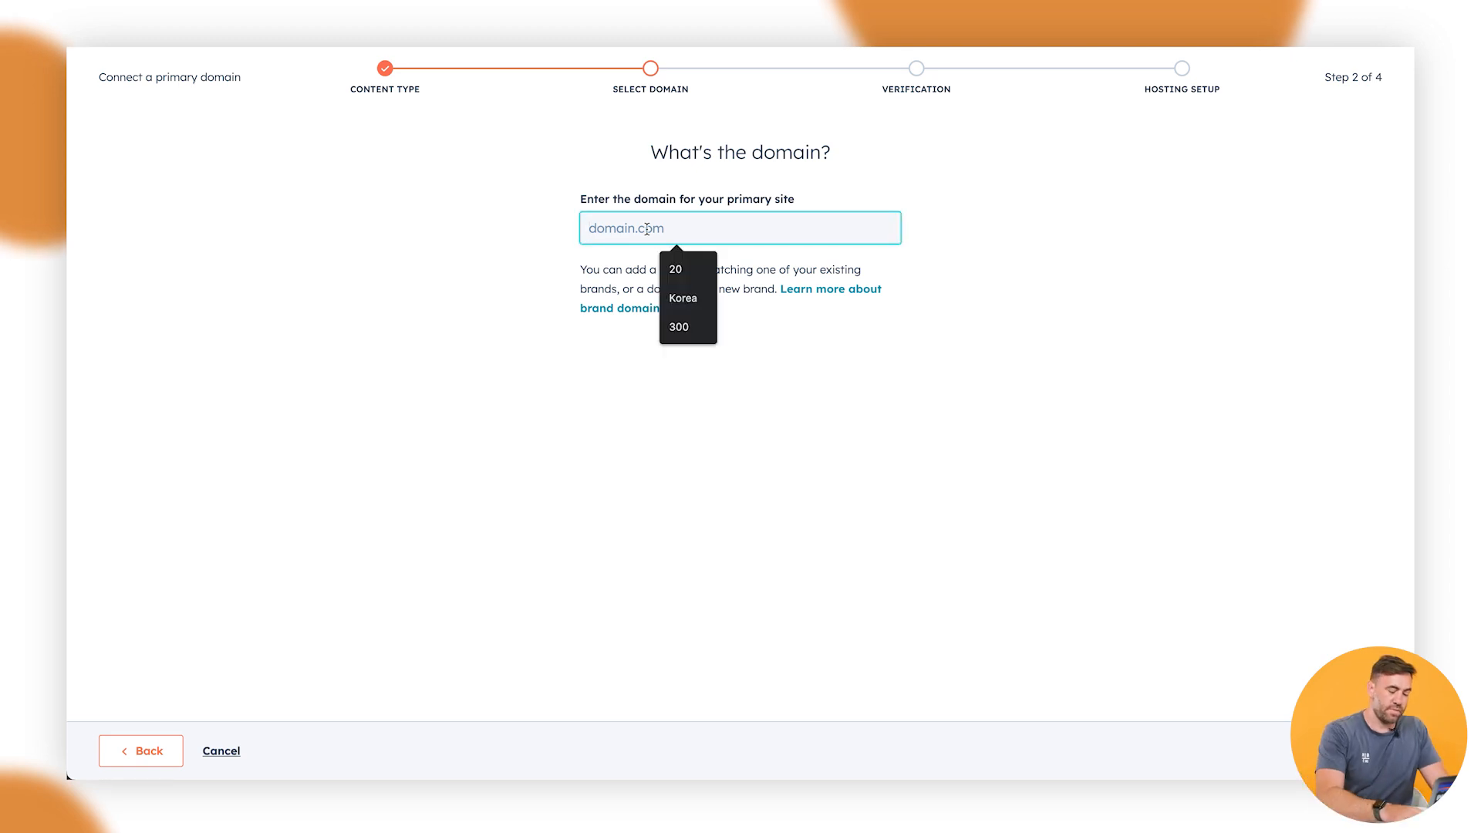
pyautogui.write('summerofselling.com.au')
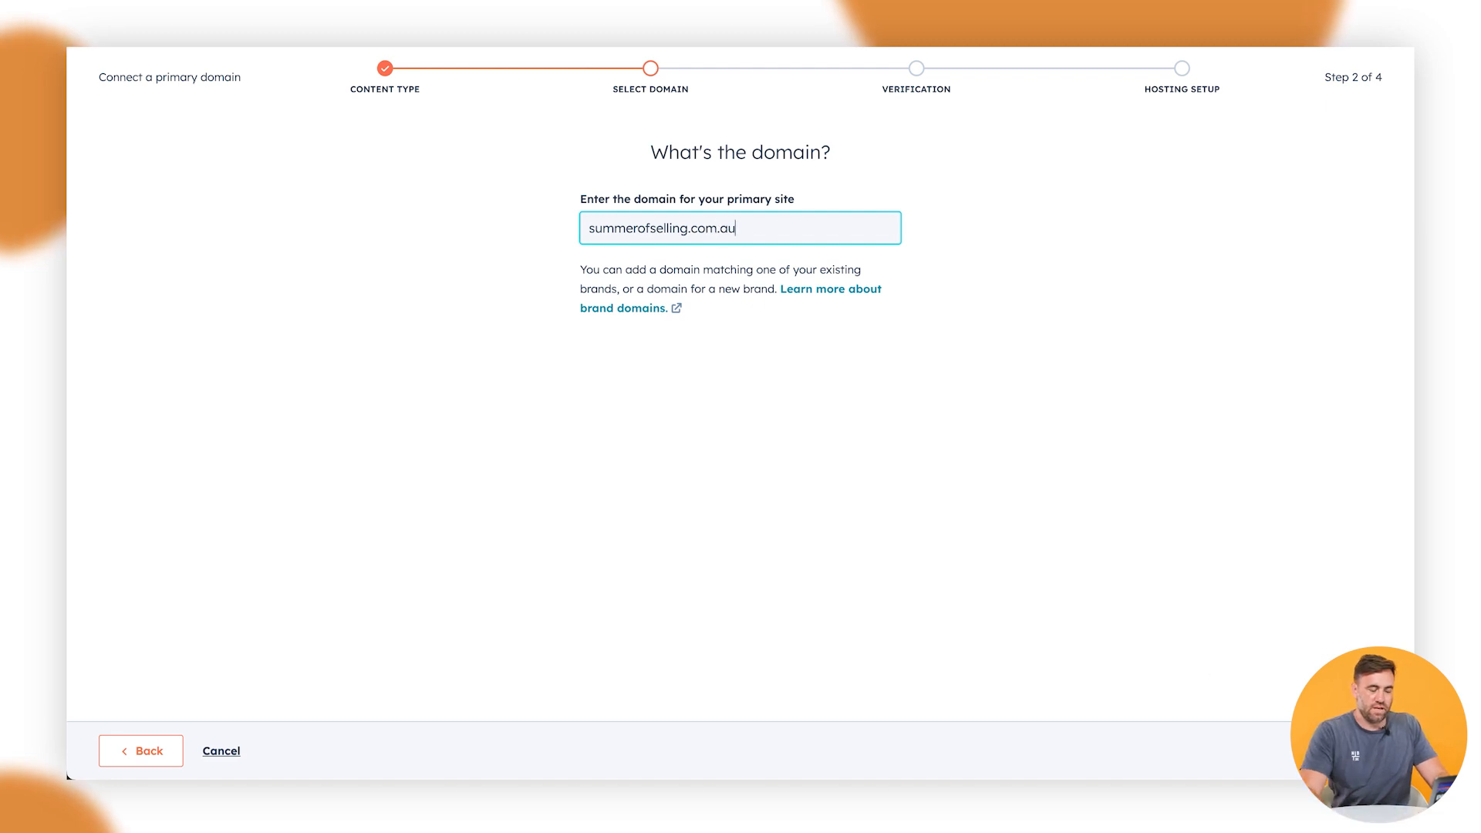
pyautogui.click(1345, 750)
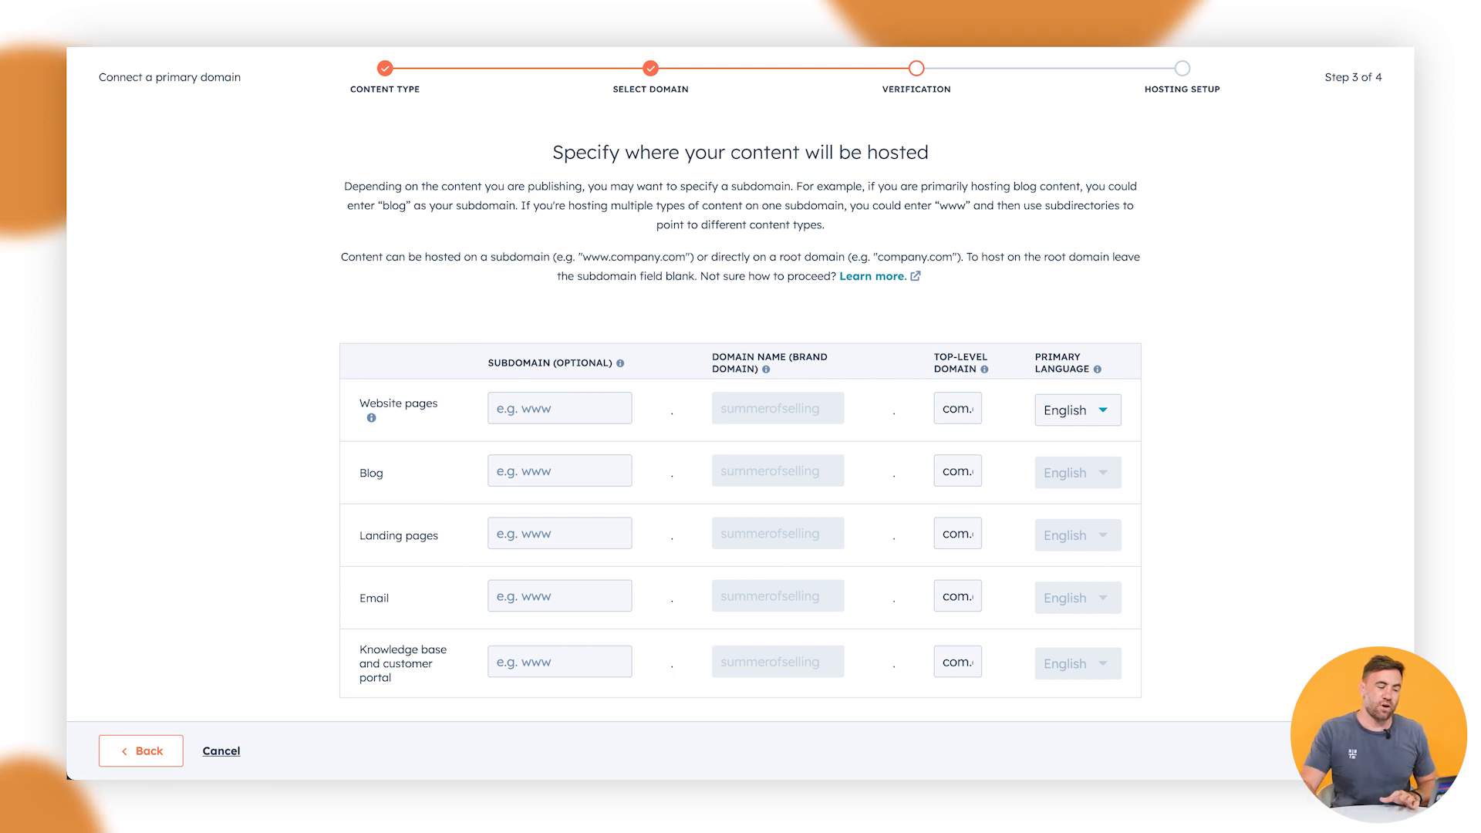
# Set the subdomain to www for website pages and blog
pyautogui.click(540, 409)
pyautogui.write('www')
pyautogui.click(530, 469)
pyautogui.write('www')
# Copy the www subdomain from website pages to landing pages, email, and knowledge base and customer portal
pyautogui.click(536, 407)
pyautogui.doubleClick(532, 407)
pyautogui.press('super+c')
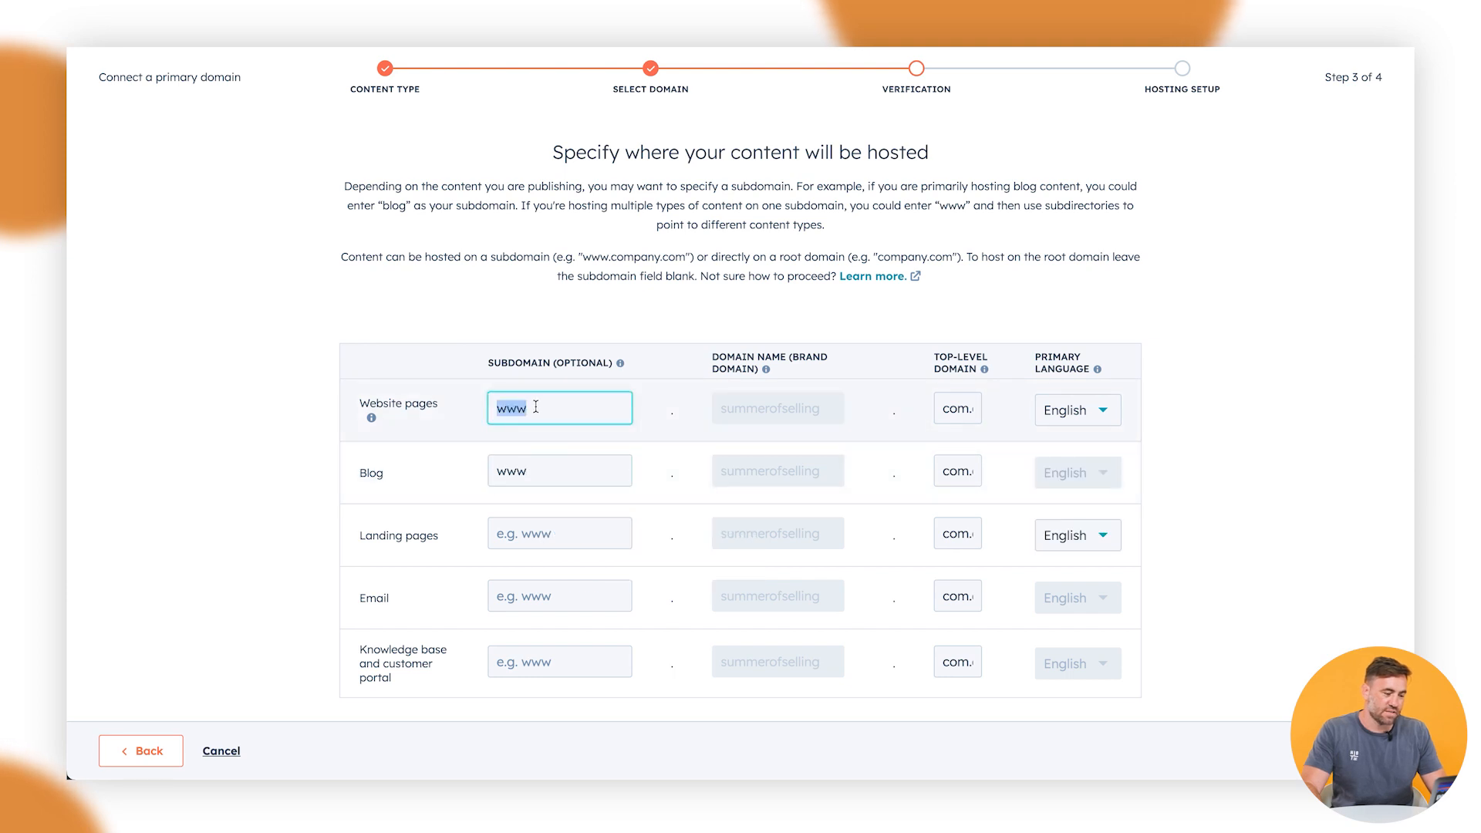
pyautogui.click(528, 535)
pyautogui.press('super+v')
pyautogui.click(525, 596)
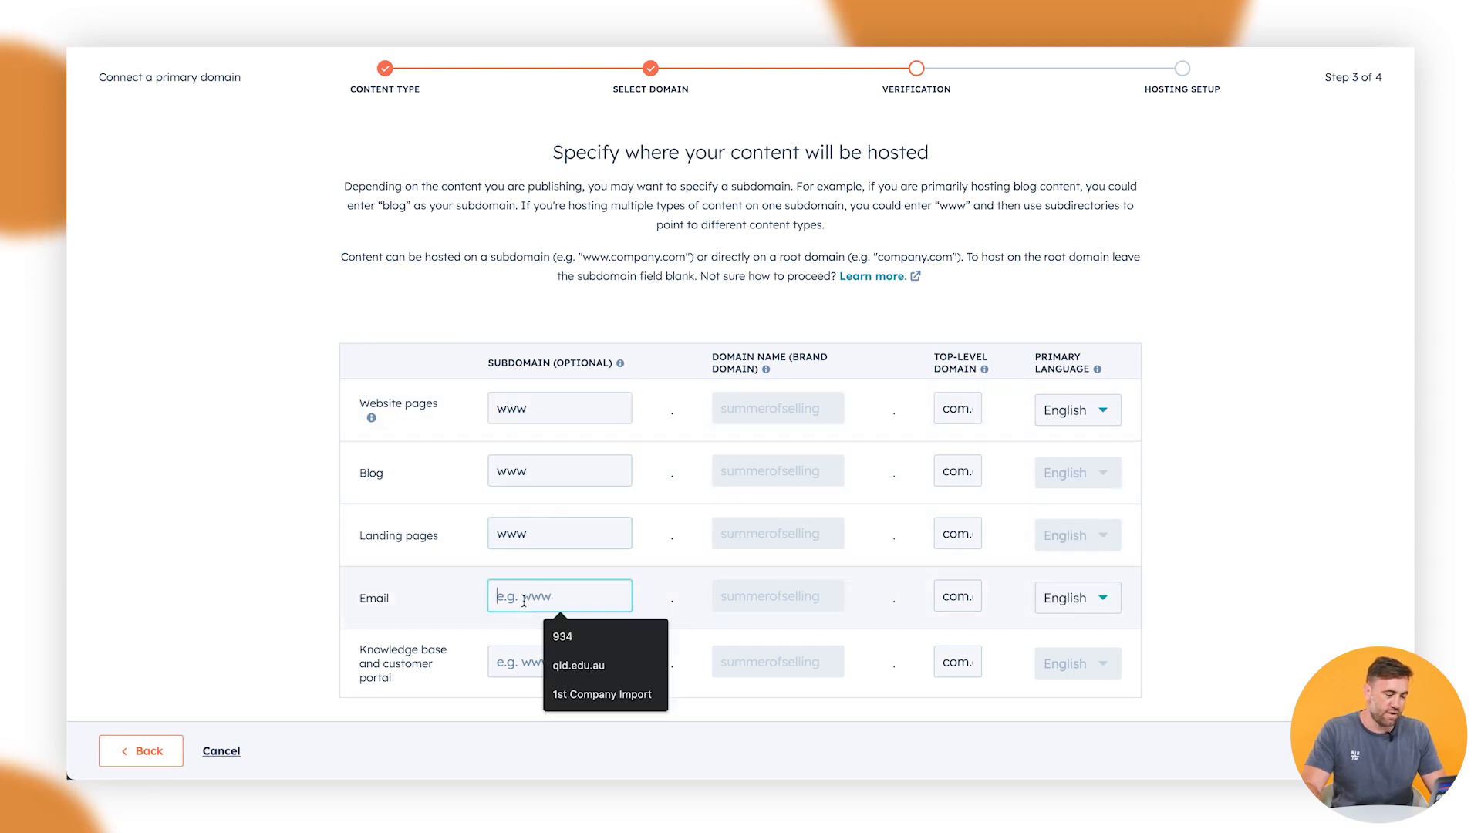
pyautogui.press('super+v')
pyautogui.press('super+space')
pyautogui.press('Escape')
pyautogui.click(525, 660)
pyautogui.press('super+v')
pyautogui.click(655, 626)
# Check the full top-level domain of the website pages row and continue to hosting setup
pyautogui.moveTo(956, 413); pyautogui.dragTo(987, 420)
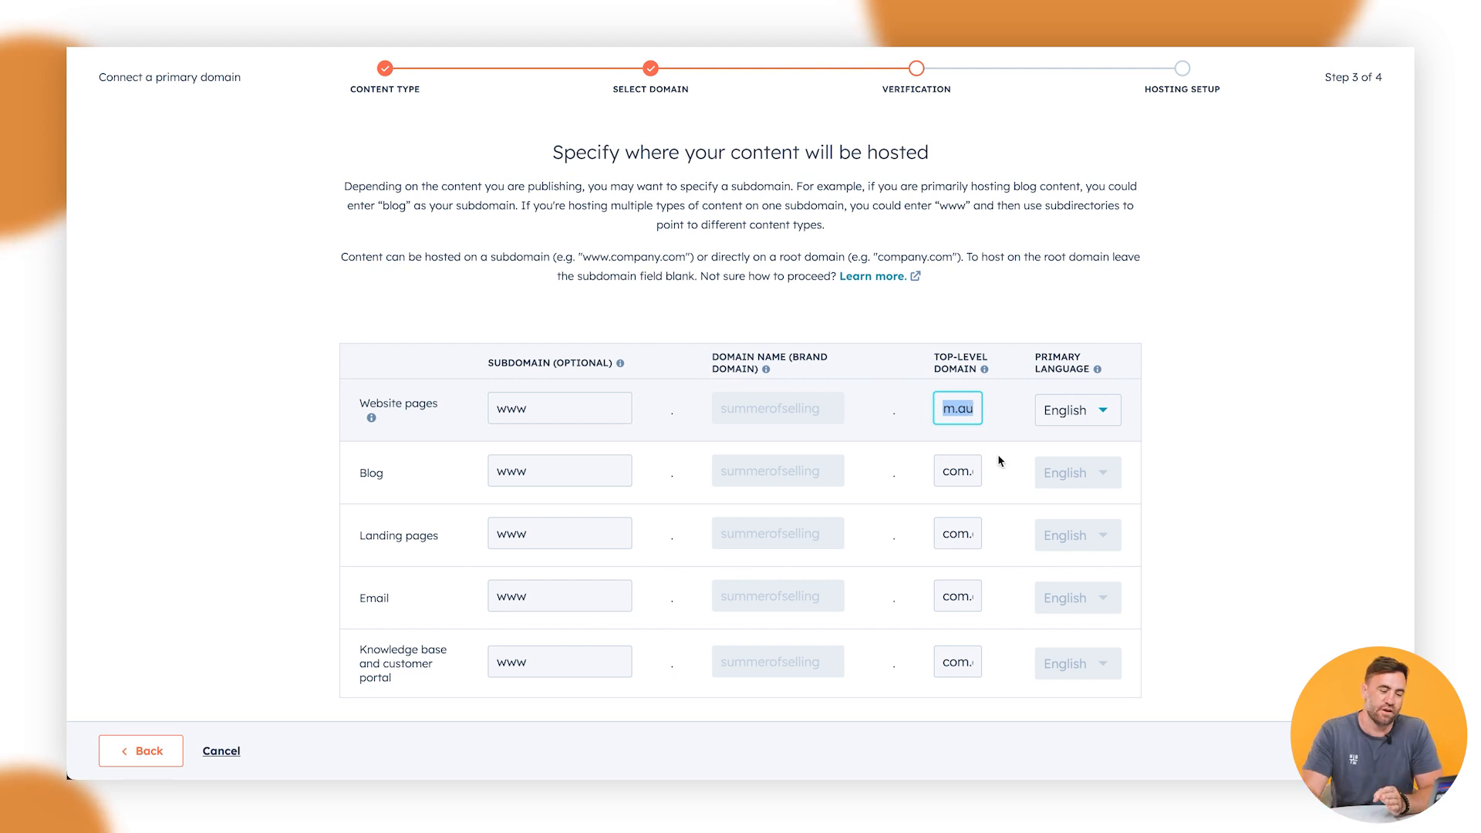
pyautogui.click(1023, 540)
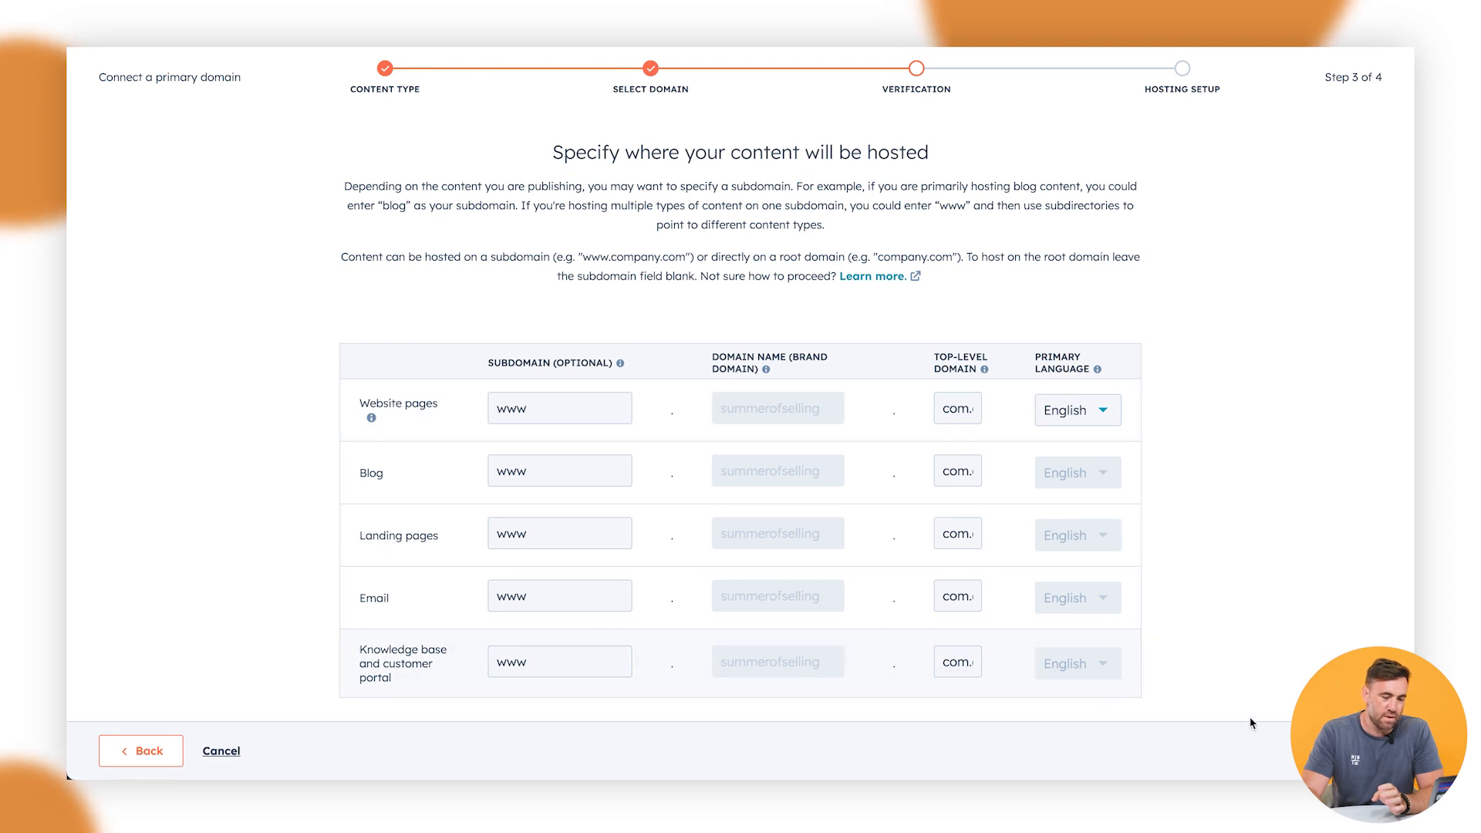
pyautogui.click(1341, 750)
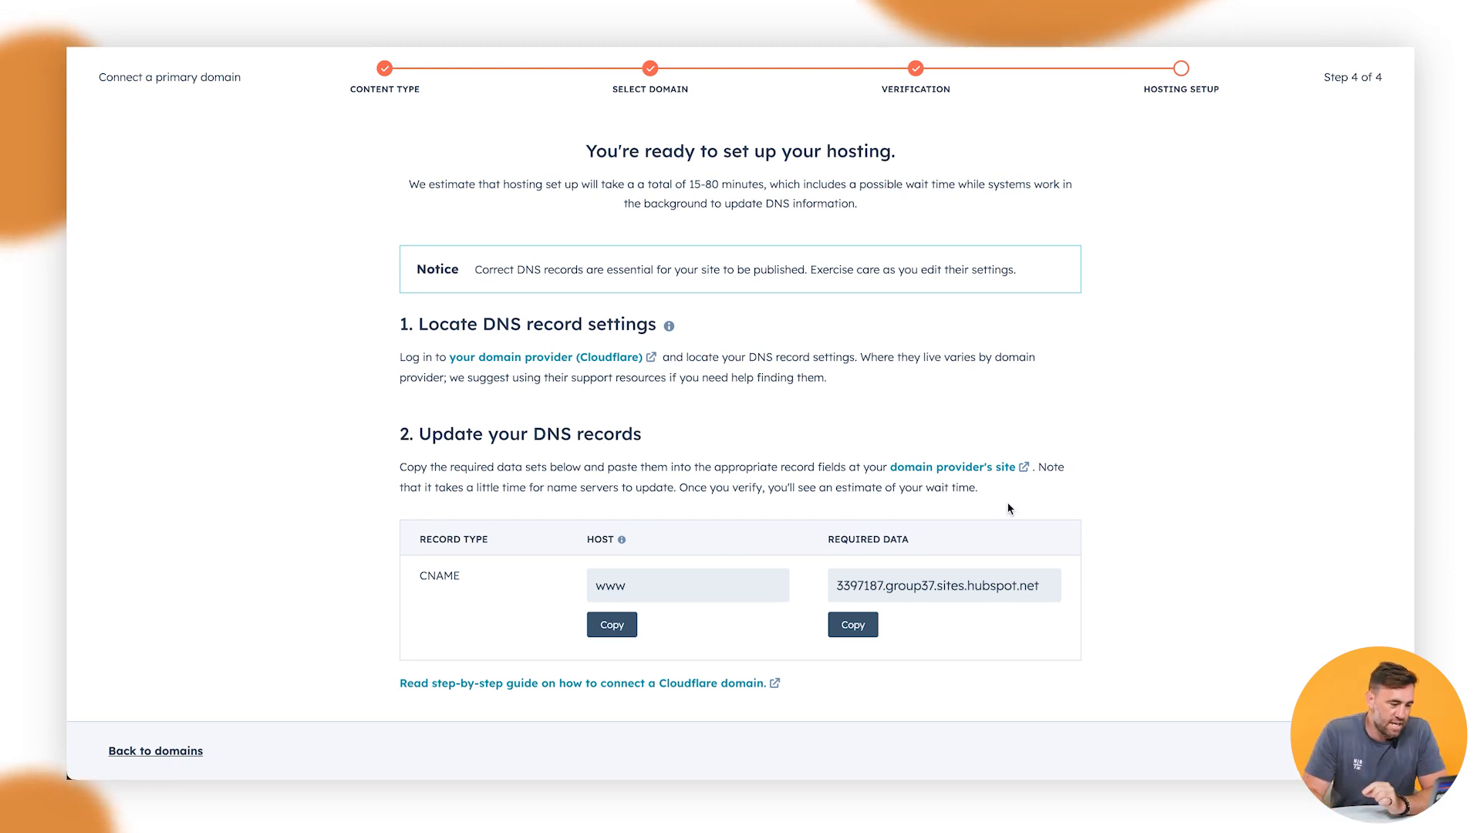
# Review the DNS notice and the record type, host and required data of the CNAME record
pyautogui.moveTo(839, 270); pyautogui.dragTo(964, 272)
pyautogui.click(964, 271)
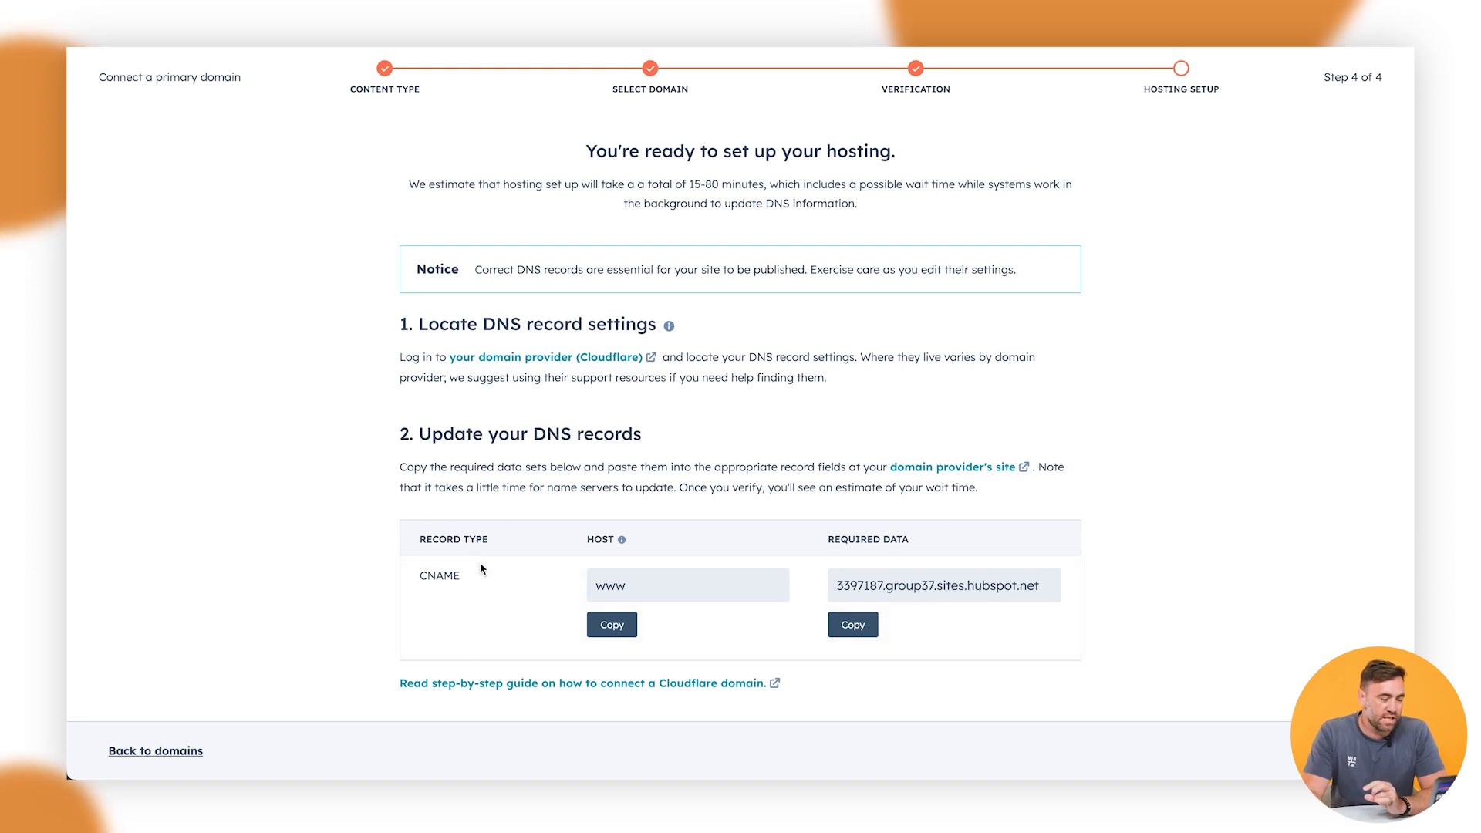
pyautogui.moveTo(420, 576); pyautogui.dragTo(468, 578)
pyautogui.click(539, 554)
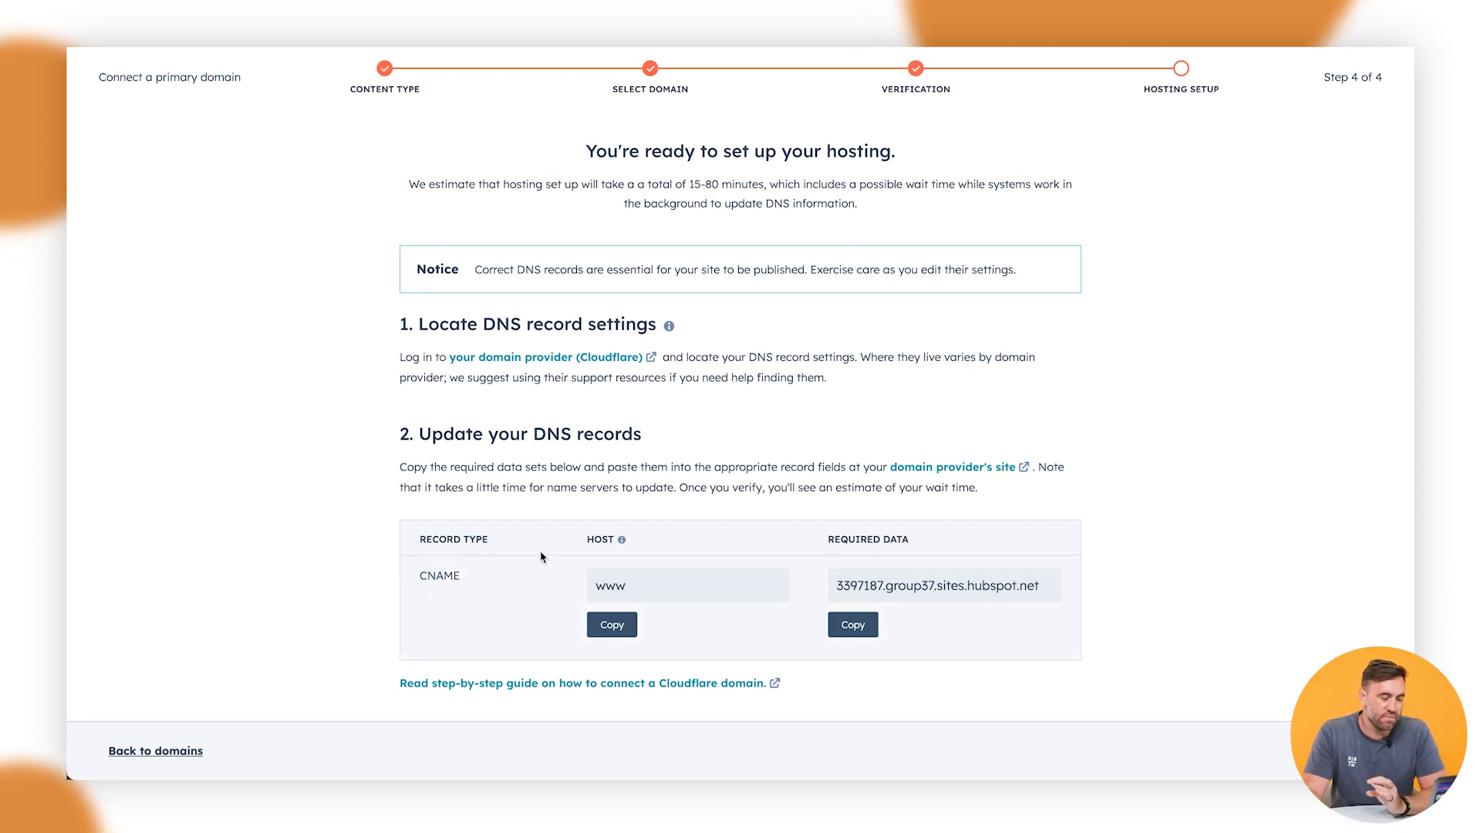
pyautogui.moveTo(626, 584); pyautogui.dragTo(577, 586)
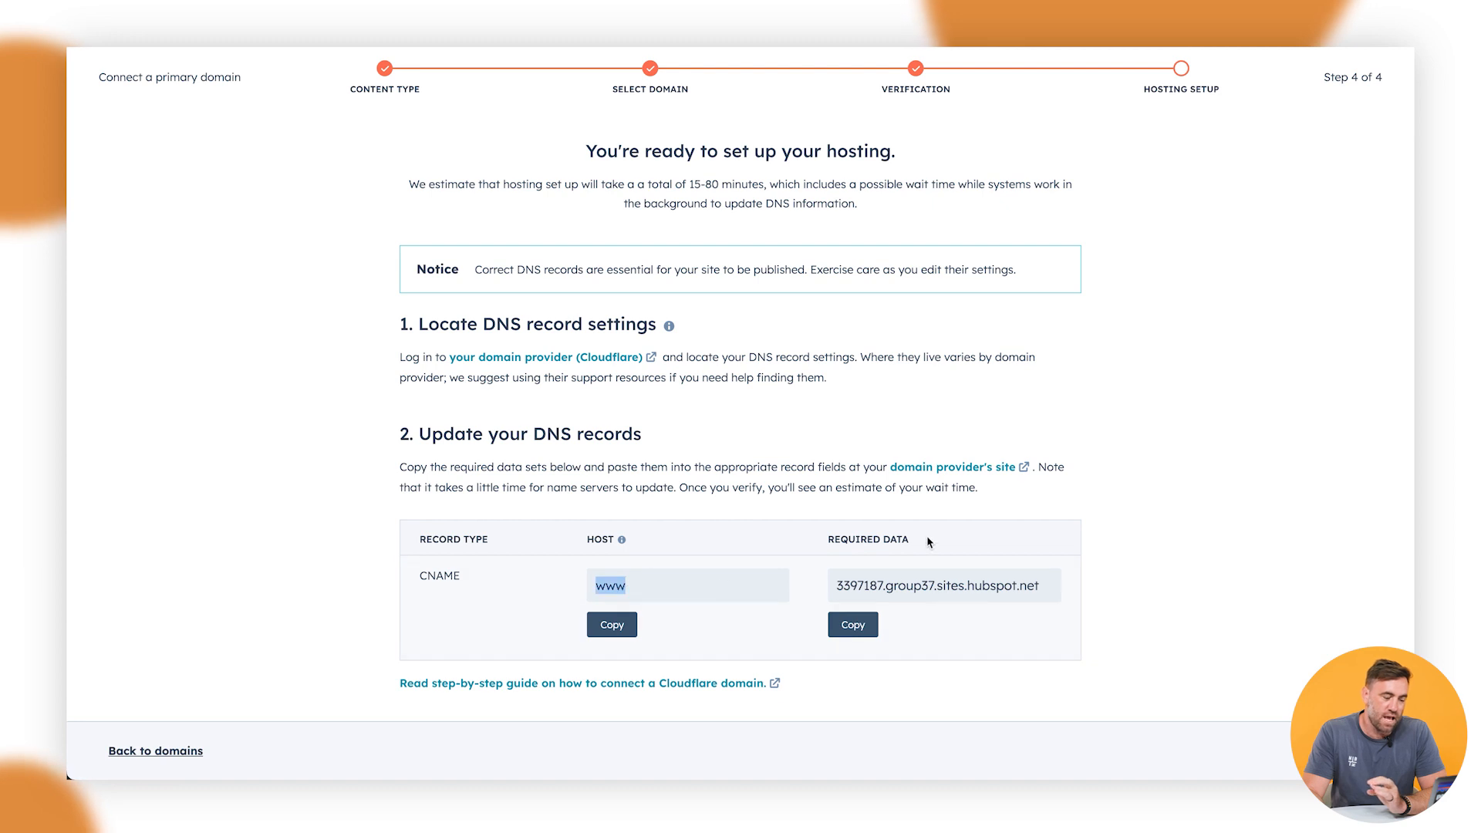
pyautogui.doubleClick(923, 584)
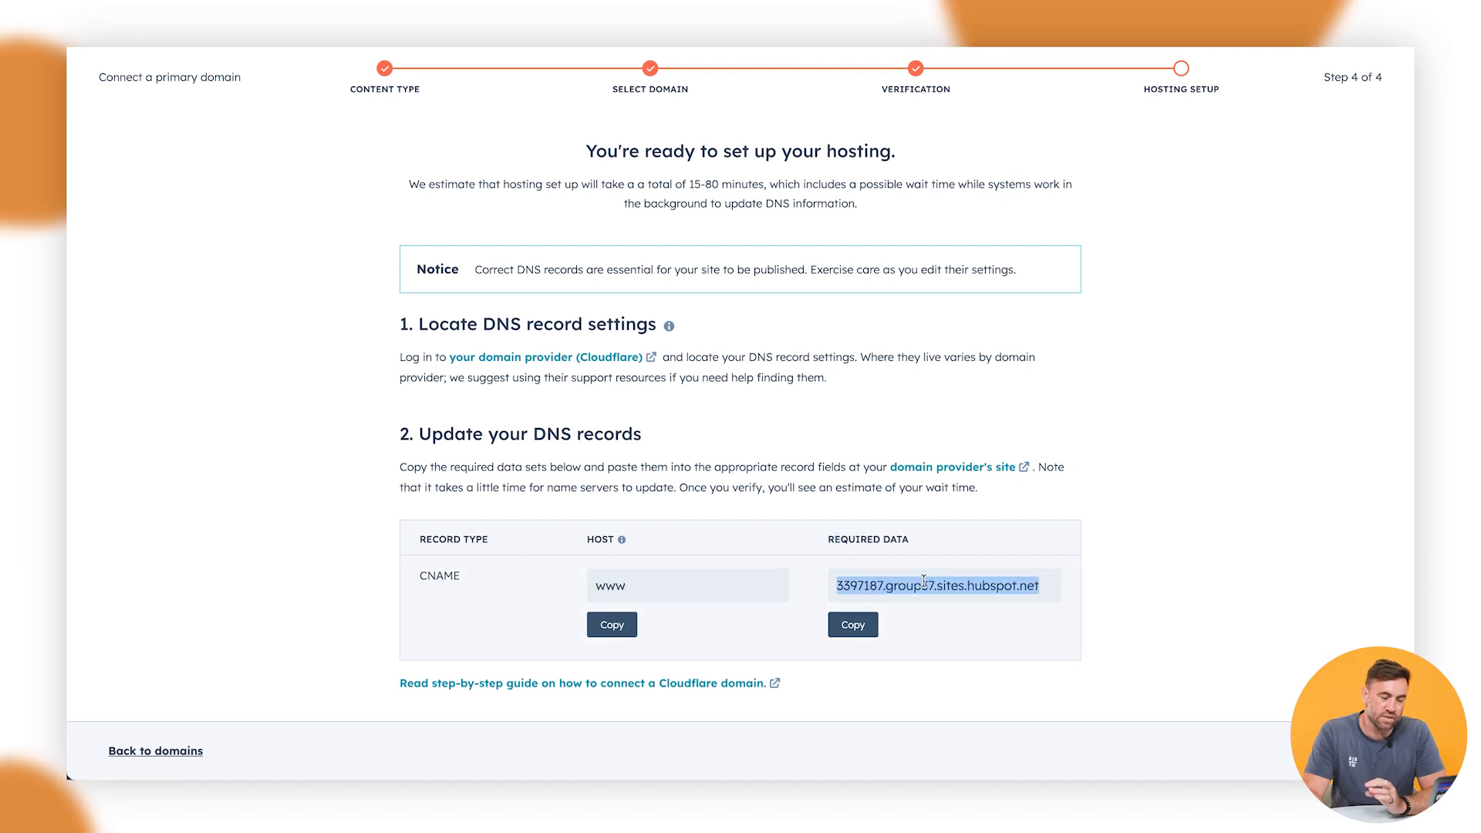
pyautogui.click(1096, 577)
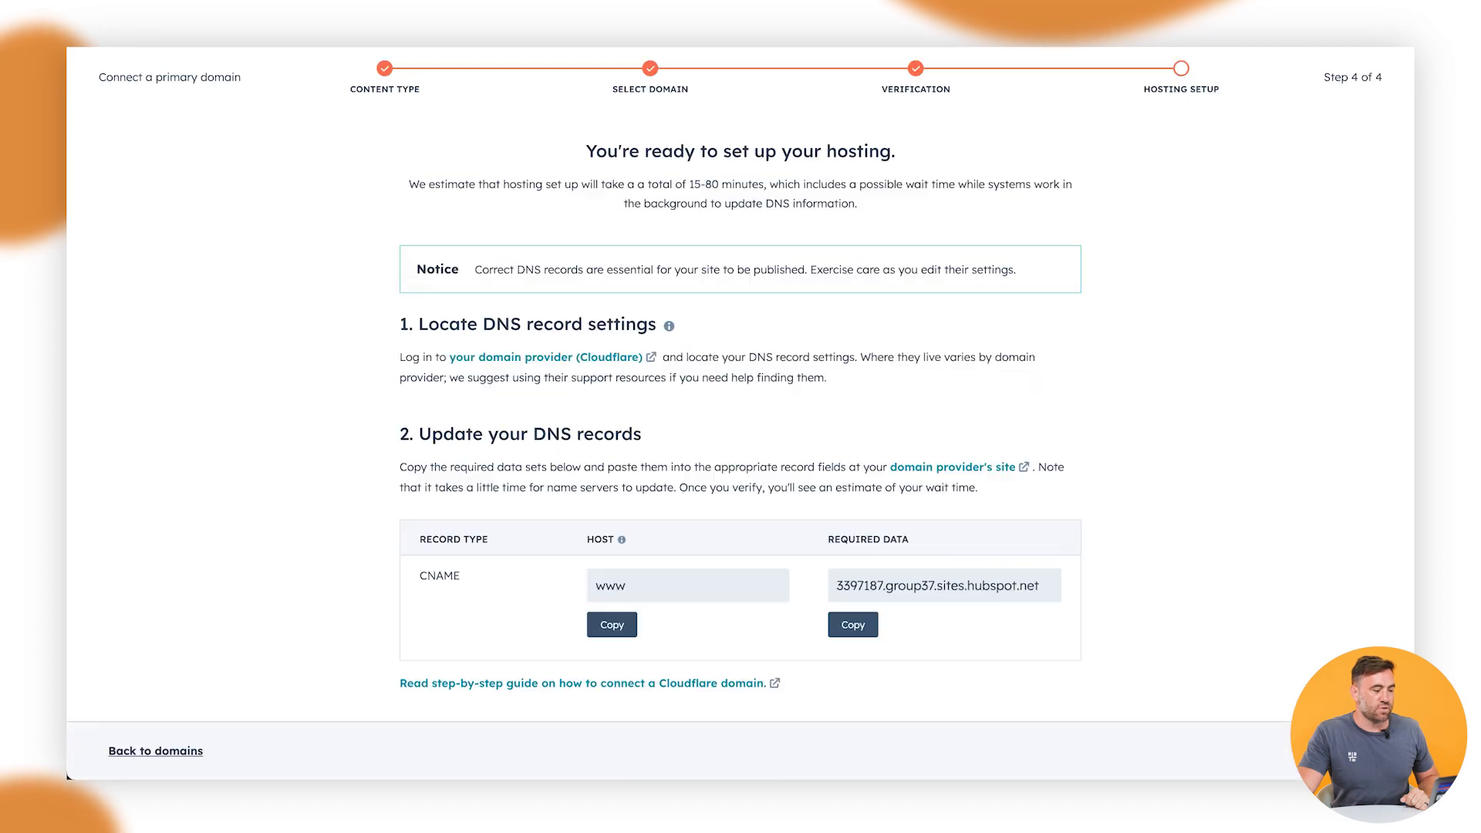
pyautogui.moveTo(471, 588); pyautogui.dragTo(417, 579)
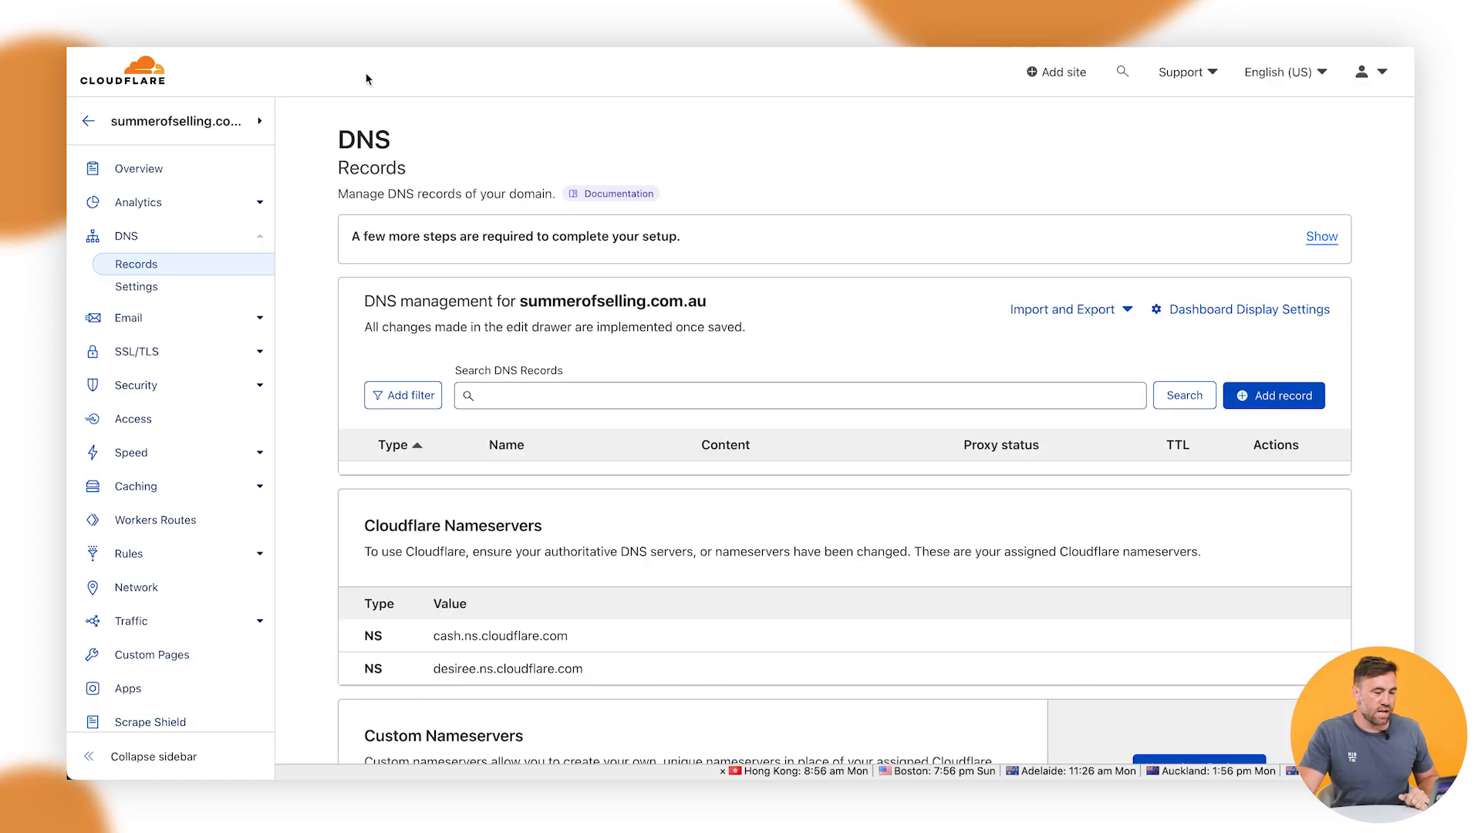
# Switch to Cloudflare and start a new DNS record of type CNAME for summerofselling.com.au
pyautogui.click(1262, 402)
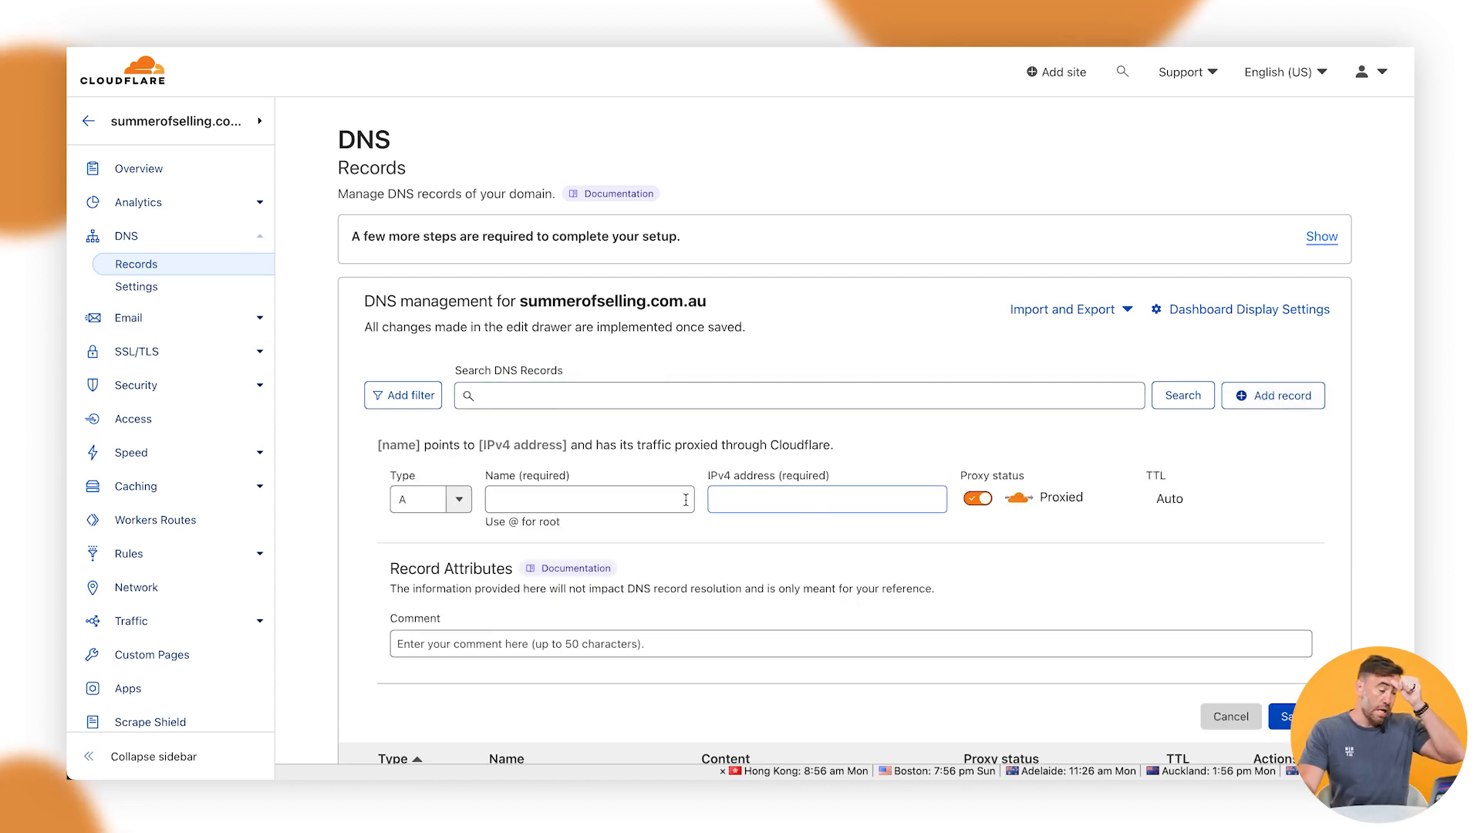
pyautogui.click(469, 511)
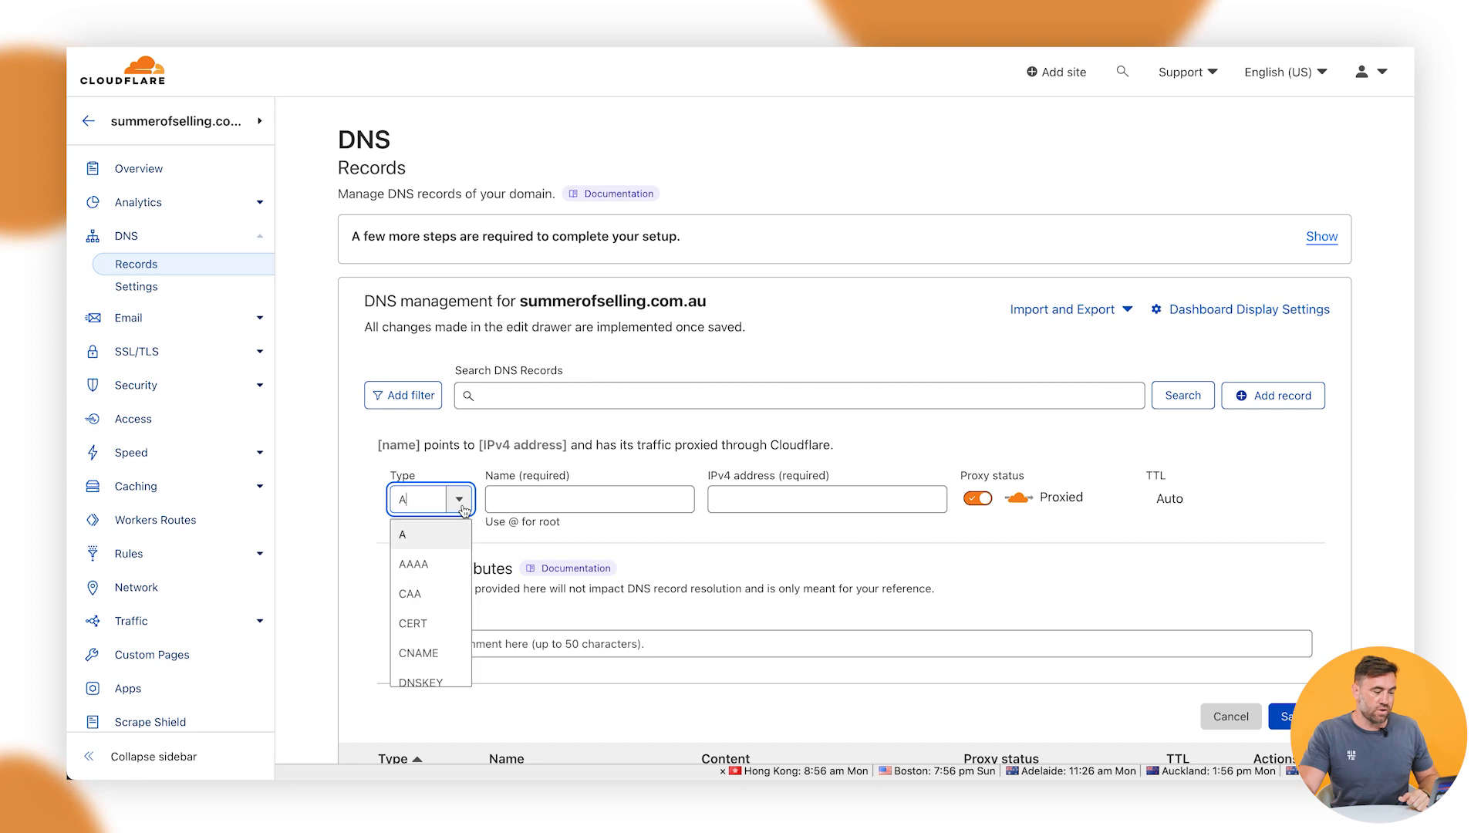
pyautogui.click(440, 652)
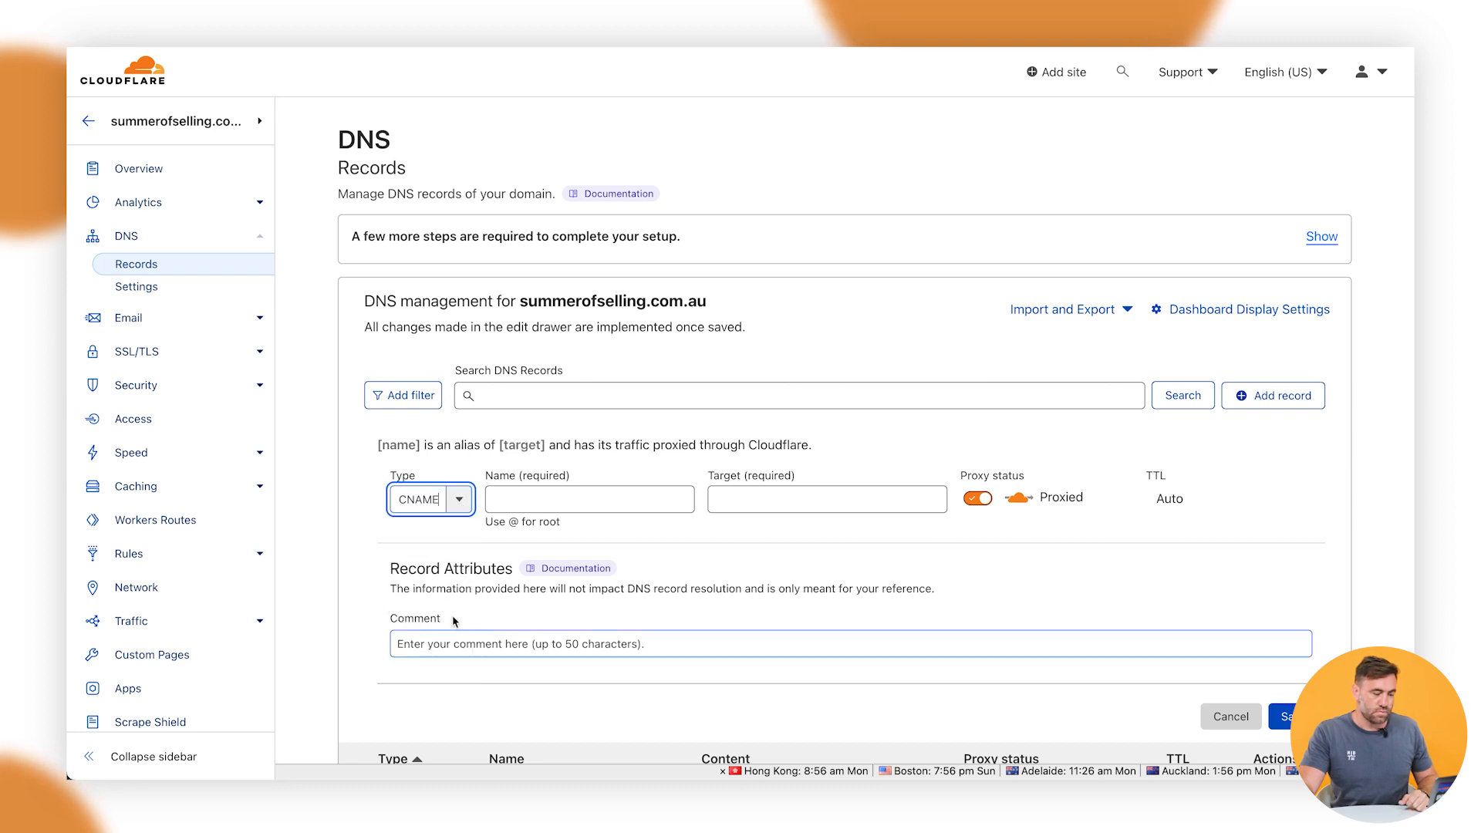
# Copy the host value www from the HubSpot hosting setup into the name of the new CNAME record in Cloudflare
pyautogui.click(339, 48)
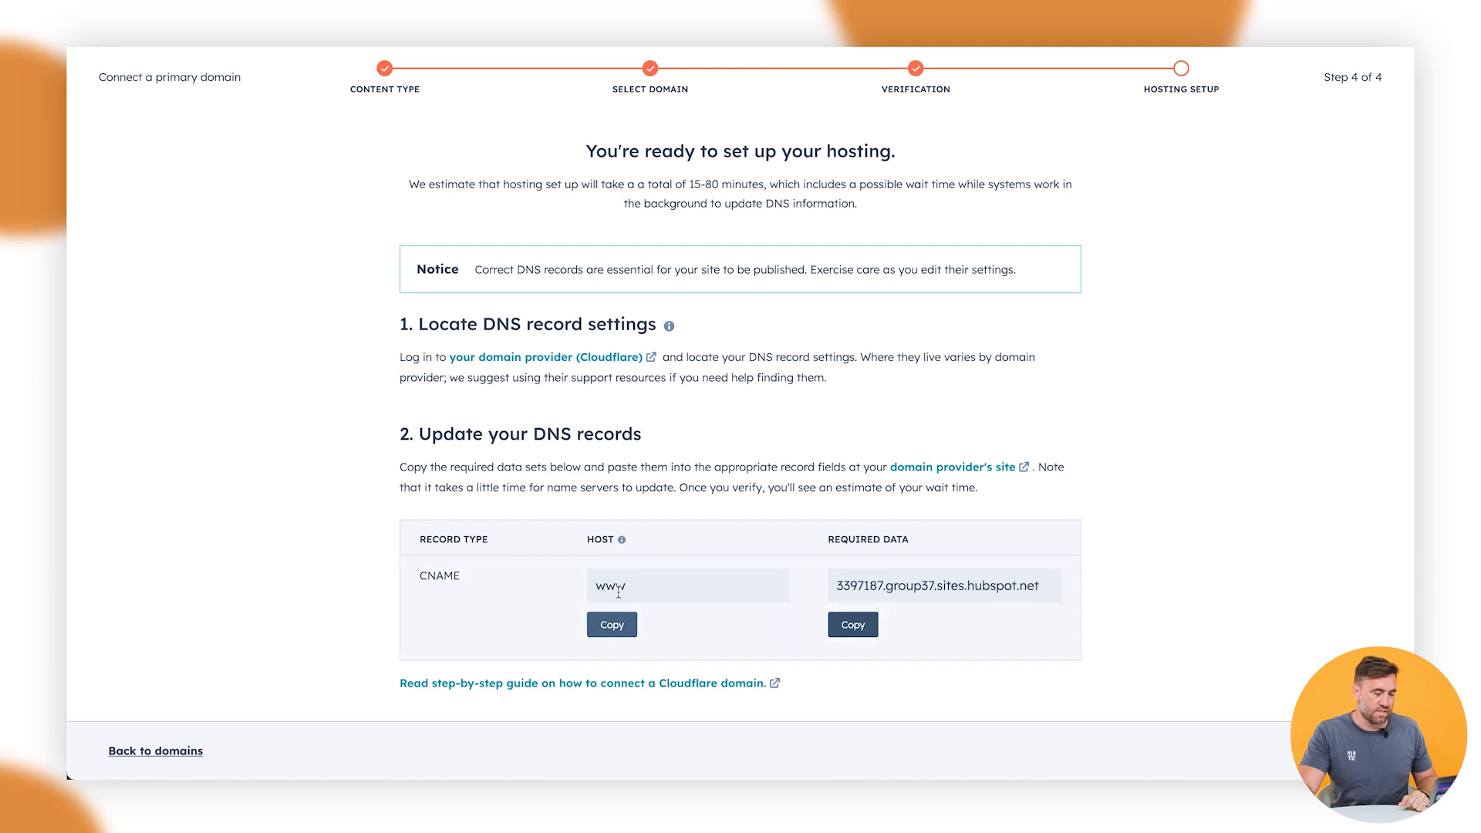
pyautogui.click(612, 625)
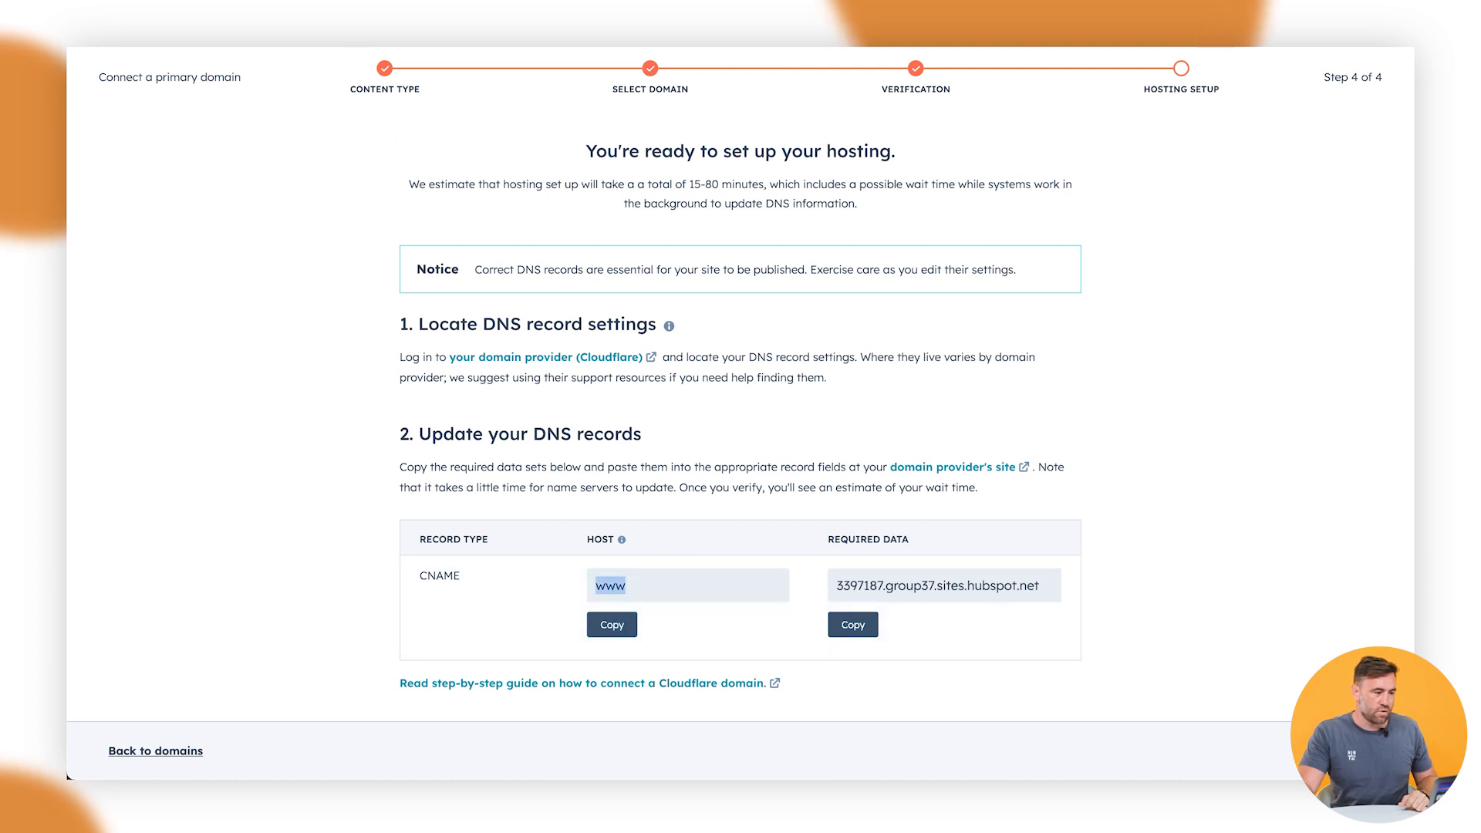
pyautogui.hotkey('ctrl', 'shift', 'Tab')
pyautogui.click(639, 479)
pyautogui.click(572, 495)
pyautogui.hotkey('ctrl', 'v')
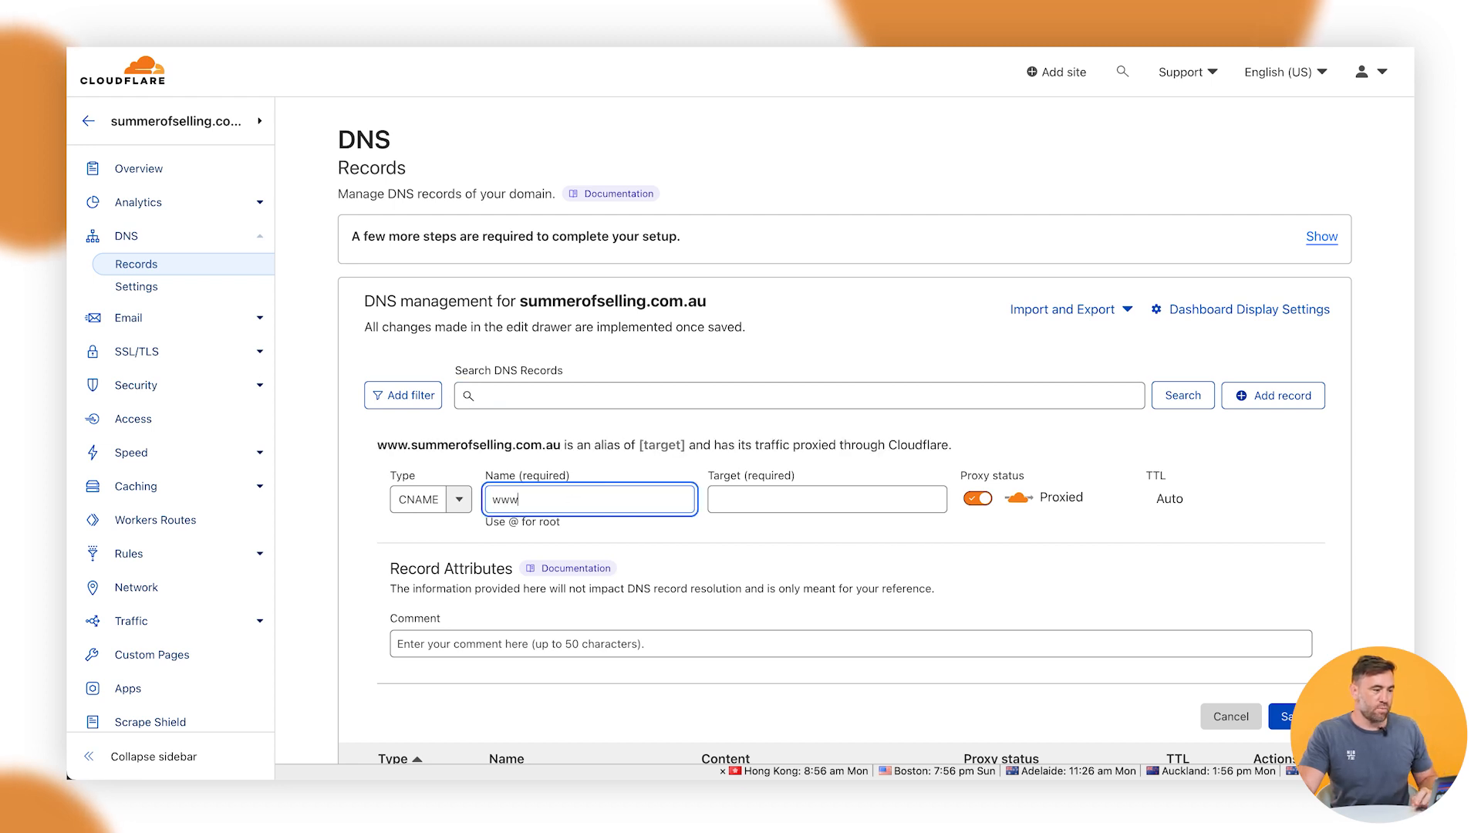
# Copy the required data value from HubSpot into the target of the www CNAME record in Cloudflare
pyautogui.hotkey('ctrl', 'Tab')
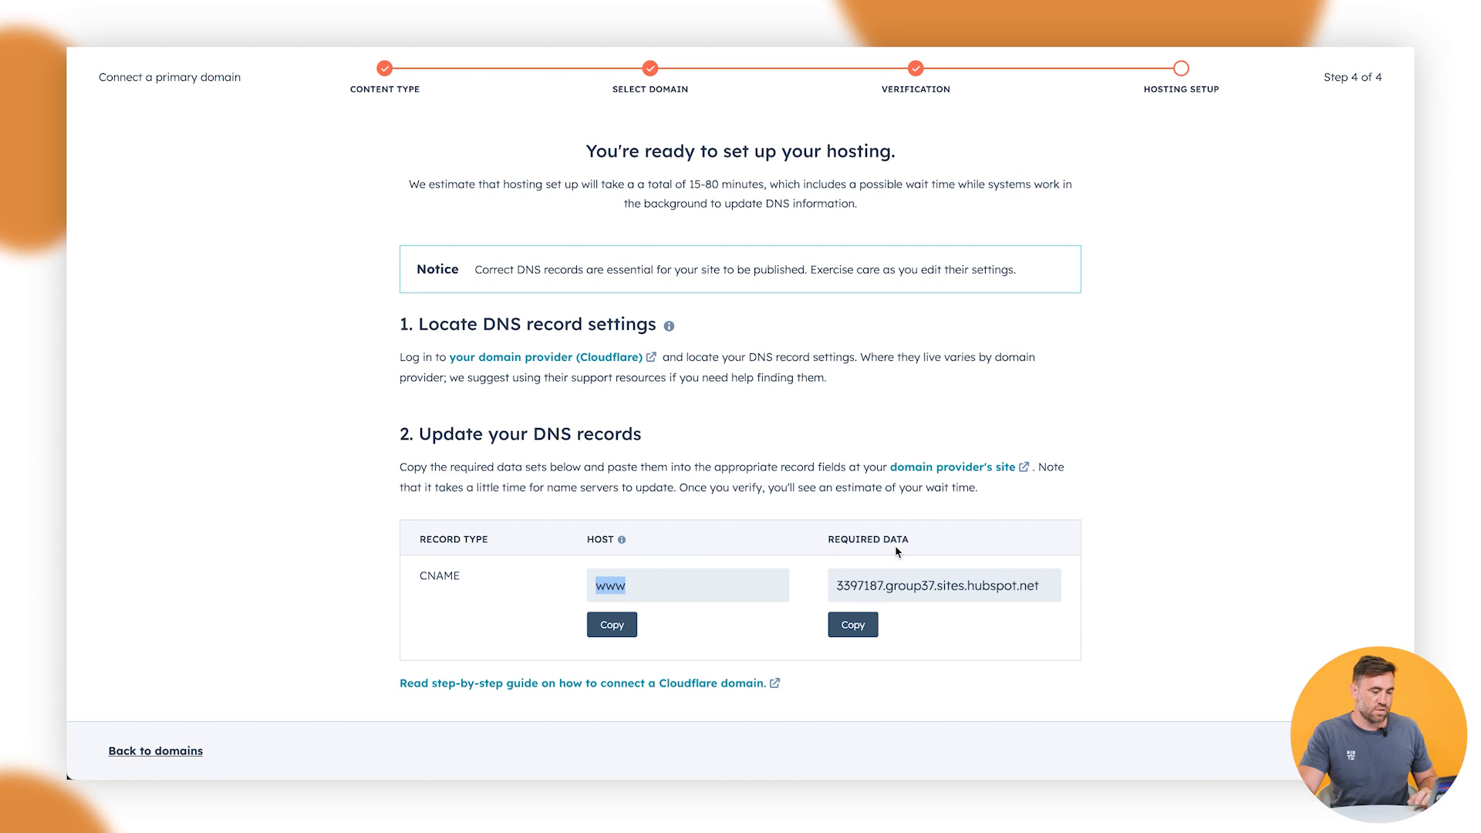
pyautogui.click(854, 625)
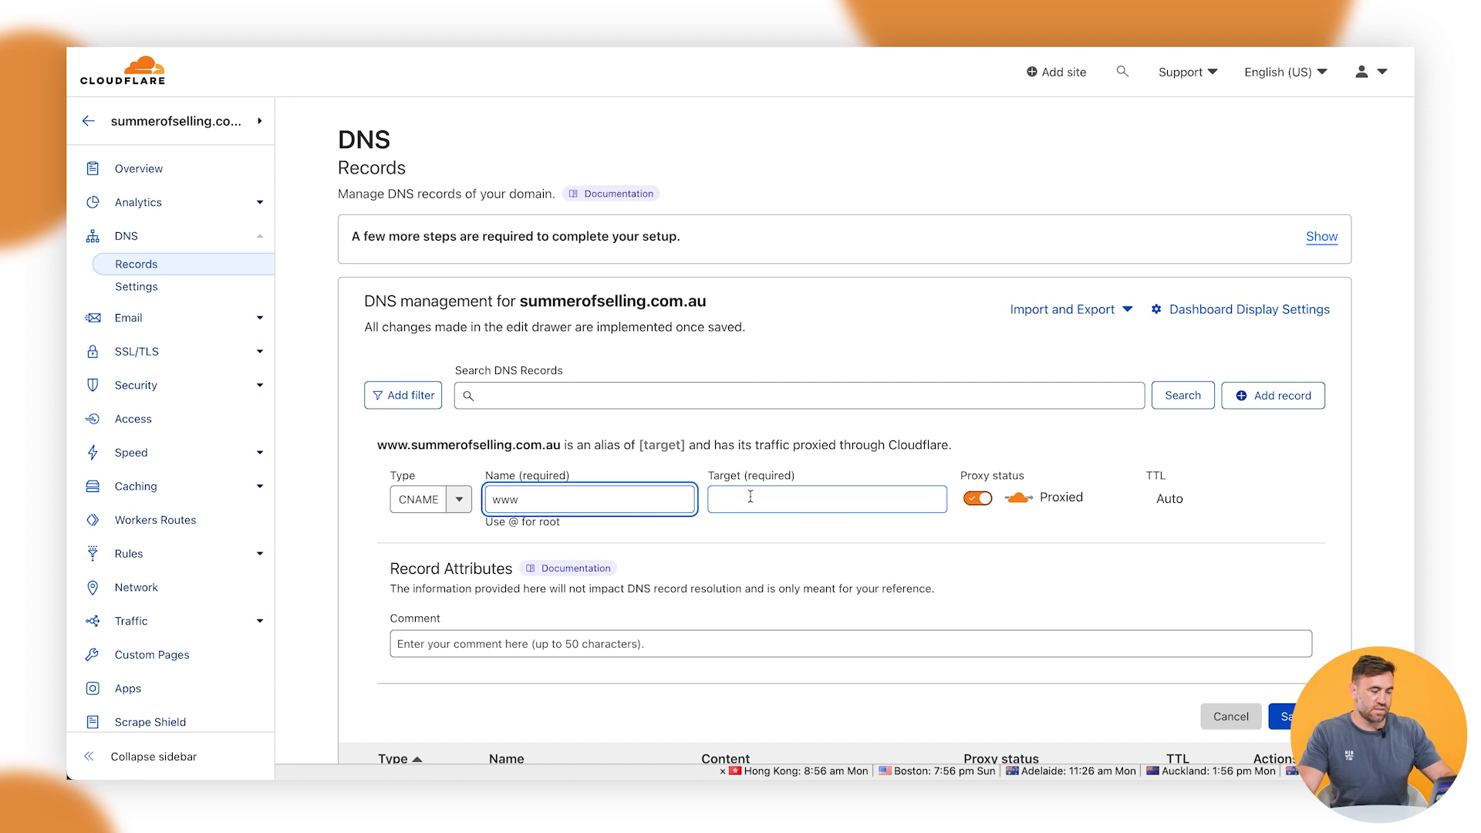
pyautogui.click(751, 496)
pyautogui.hotkey('ctrl', 'v')
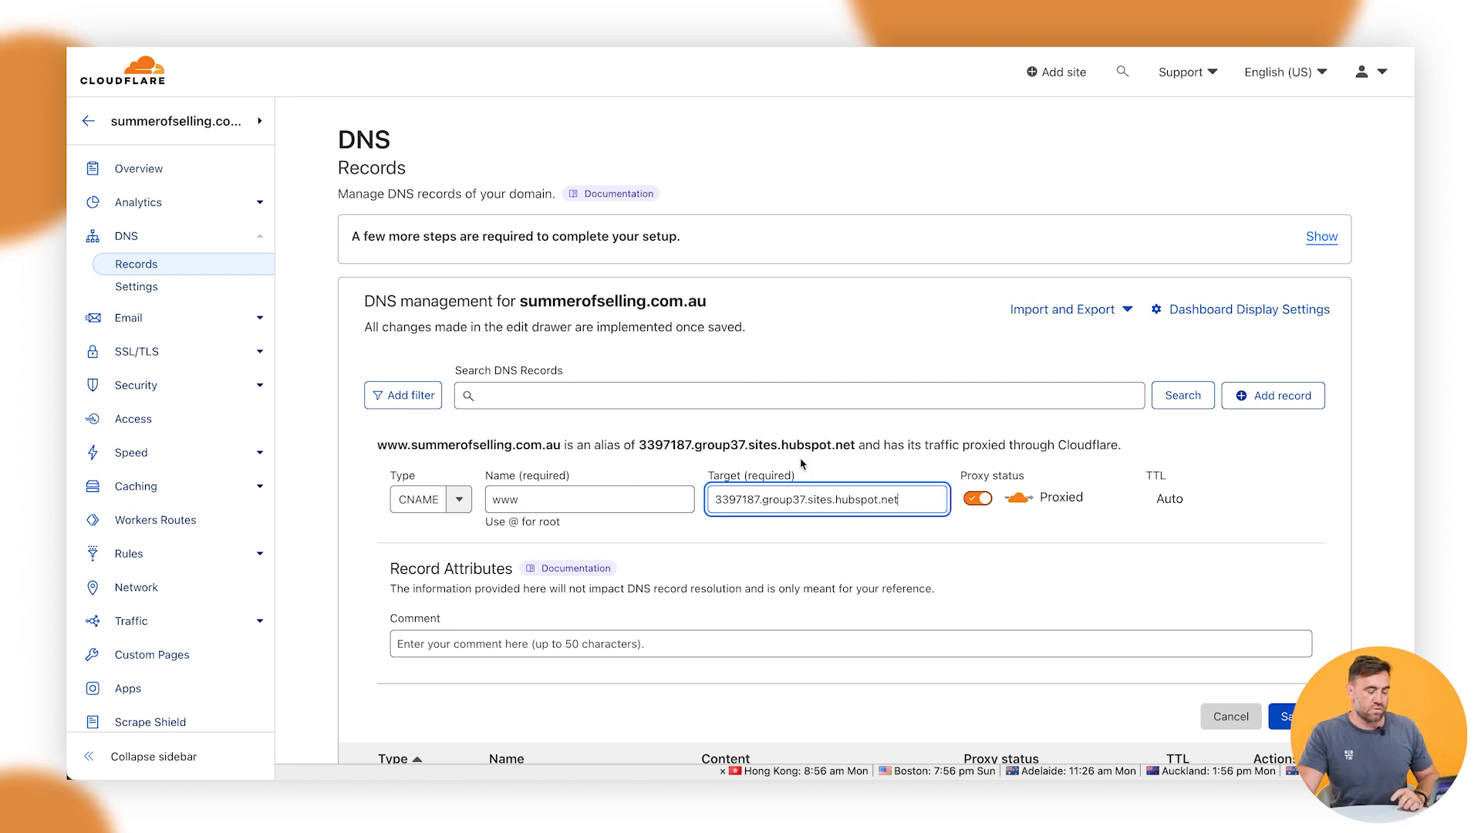
# Check the alias summary of the www CNAME record and save the record with its traffic proxied
pyautogui.moveTo(417, 446); pyautogui.dragTo(487, 445)
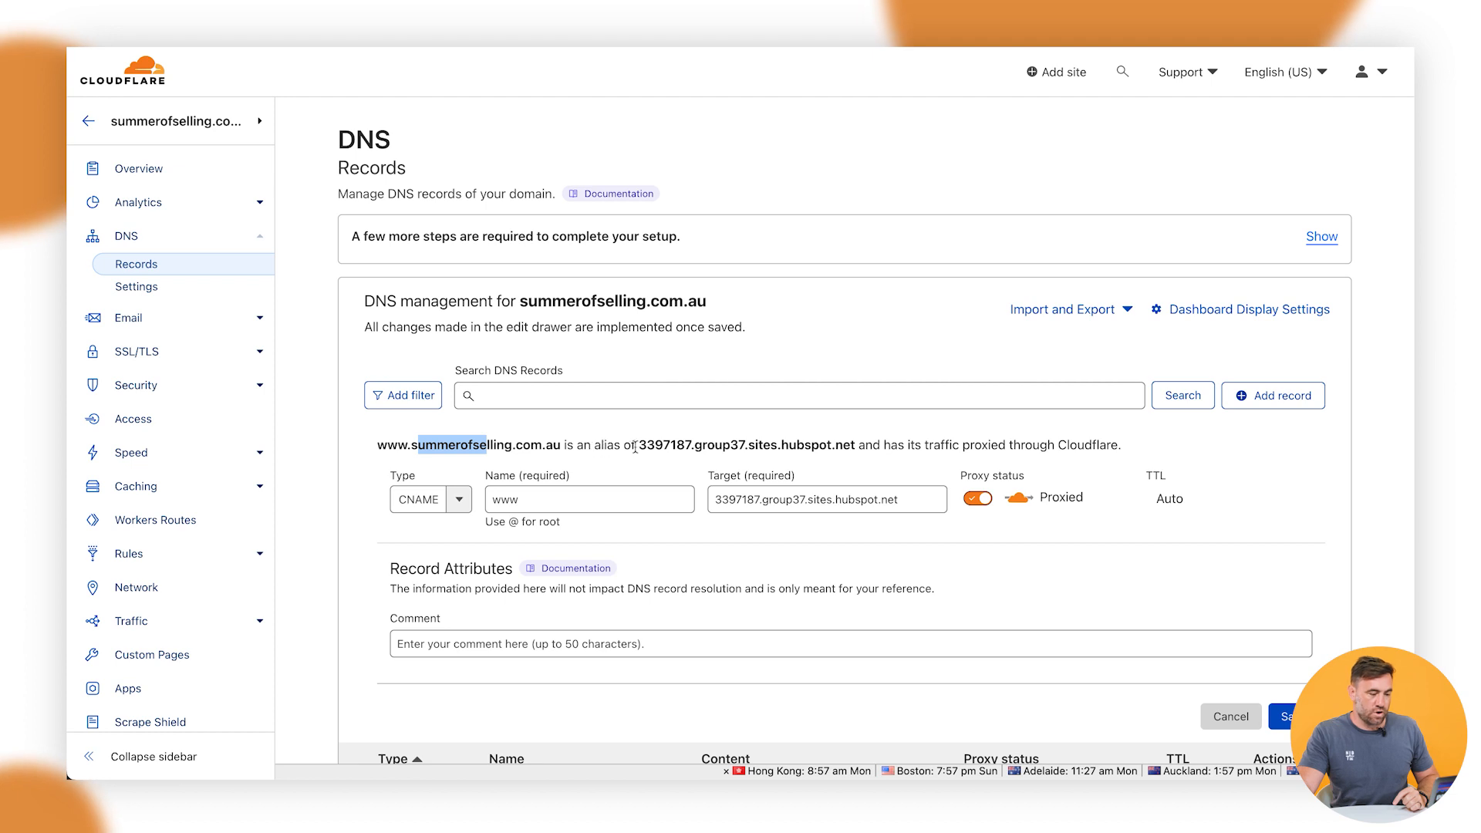
pyautogui.moveTo(639, 446); pyautogui.dragTo(828, 446)
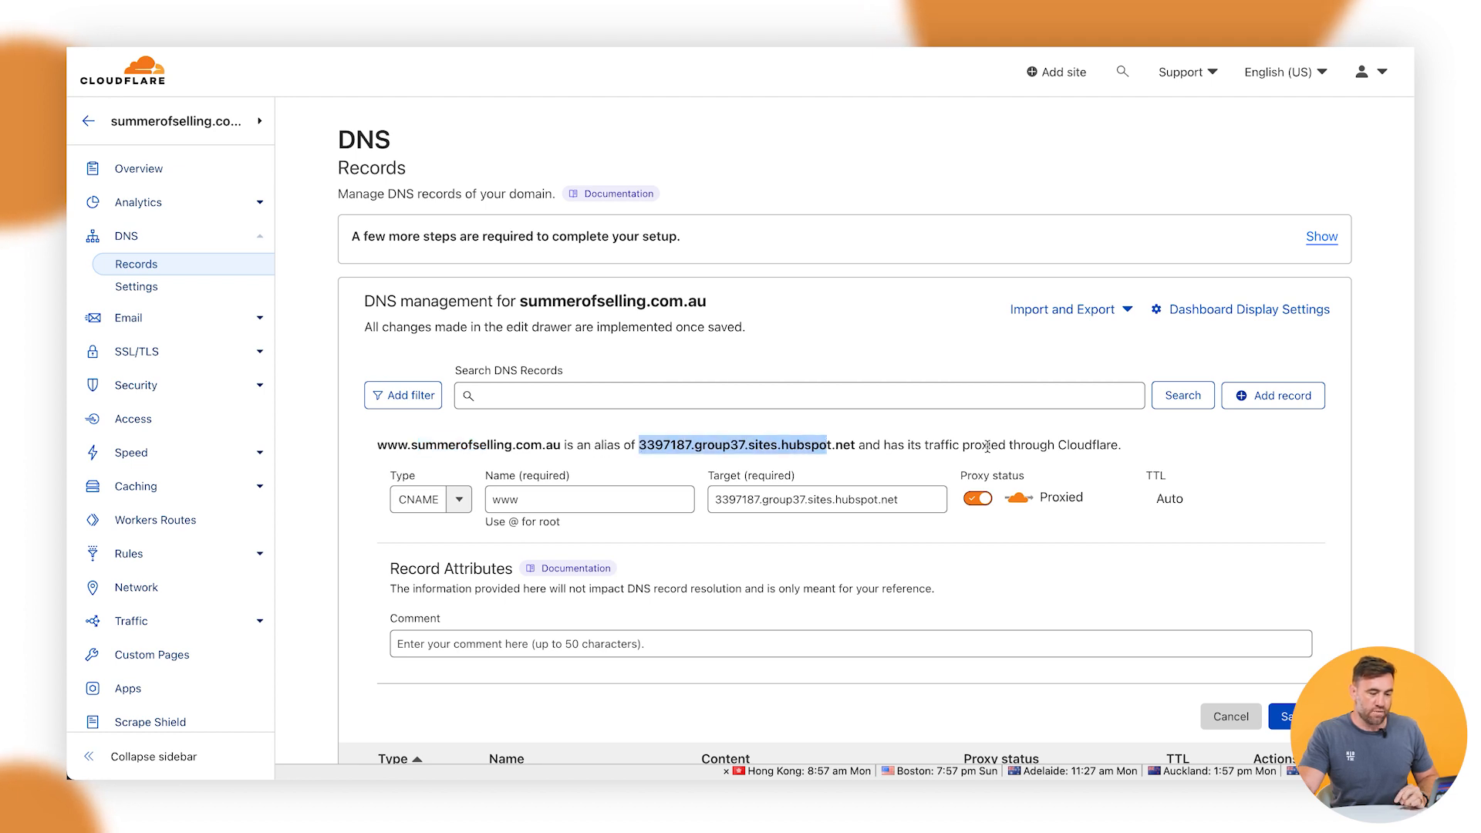
pyautogui.click(1218, 458)
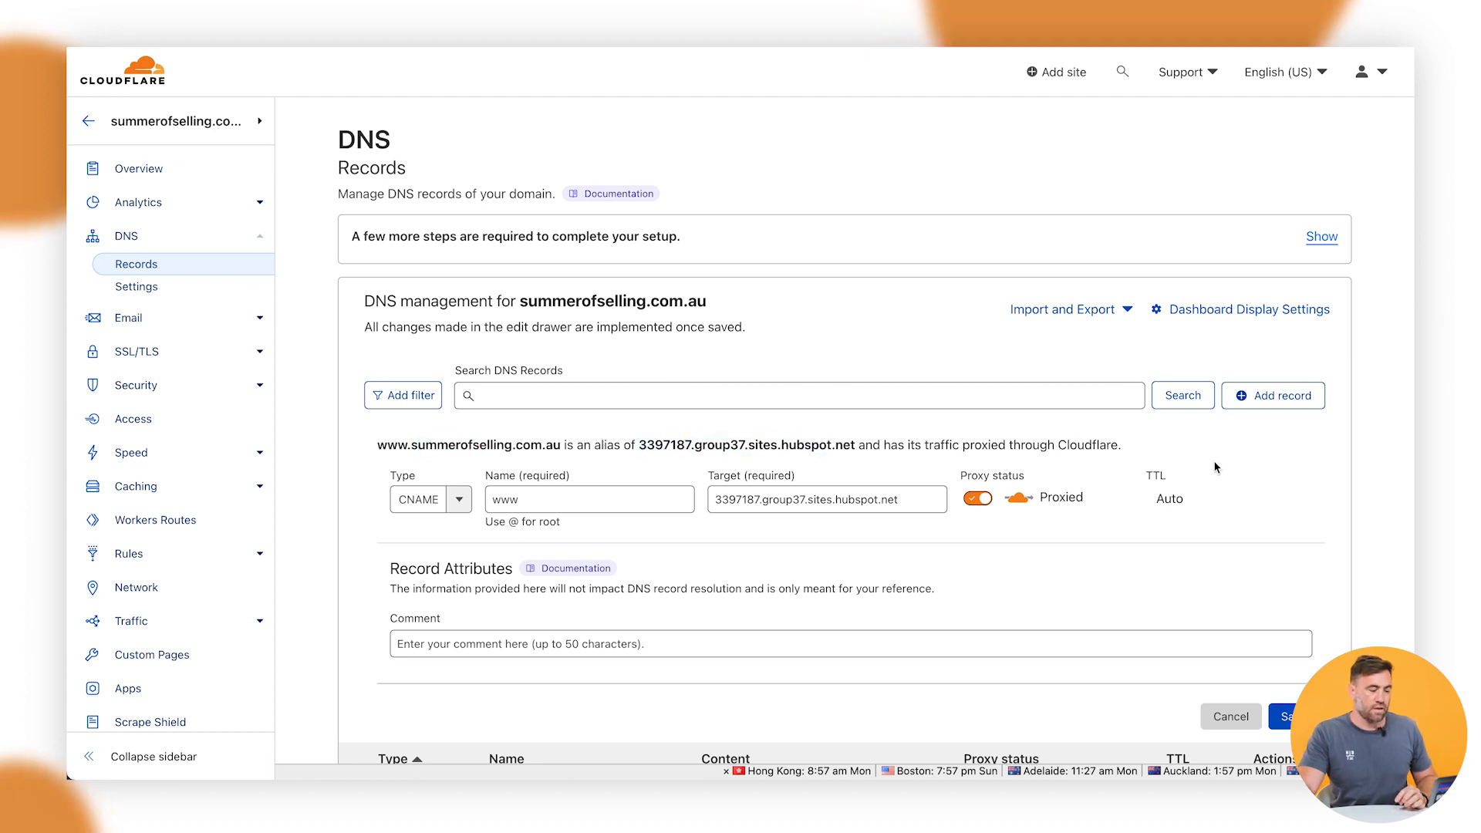
pyautogui.scroll(-2, 1215, 461)
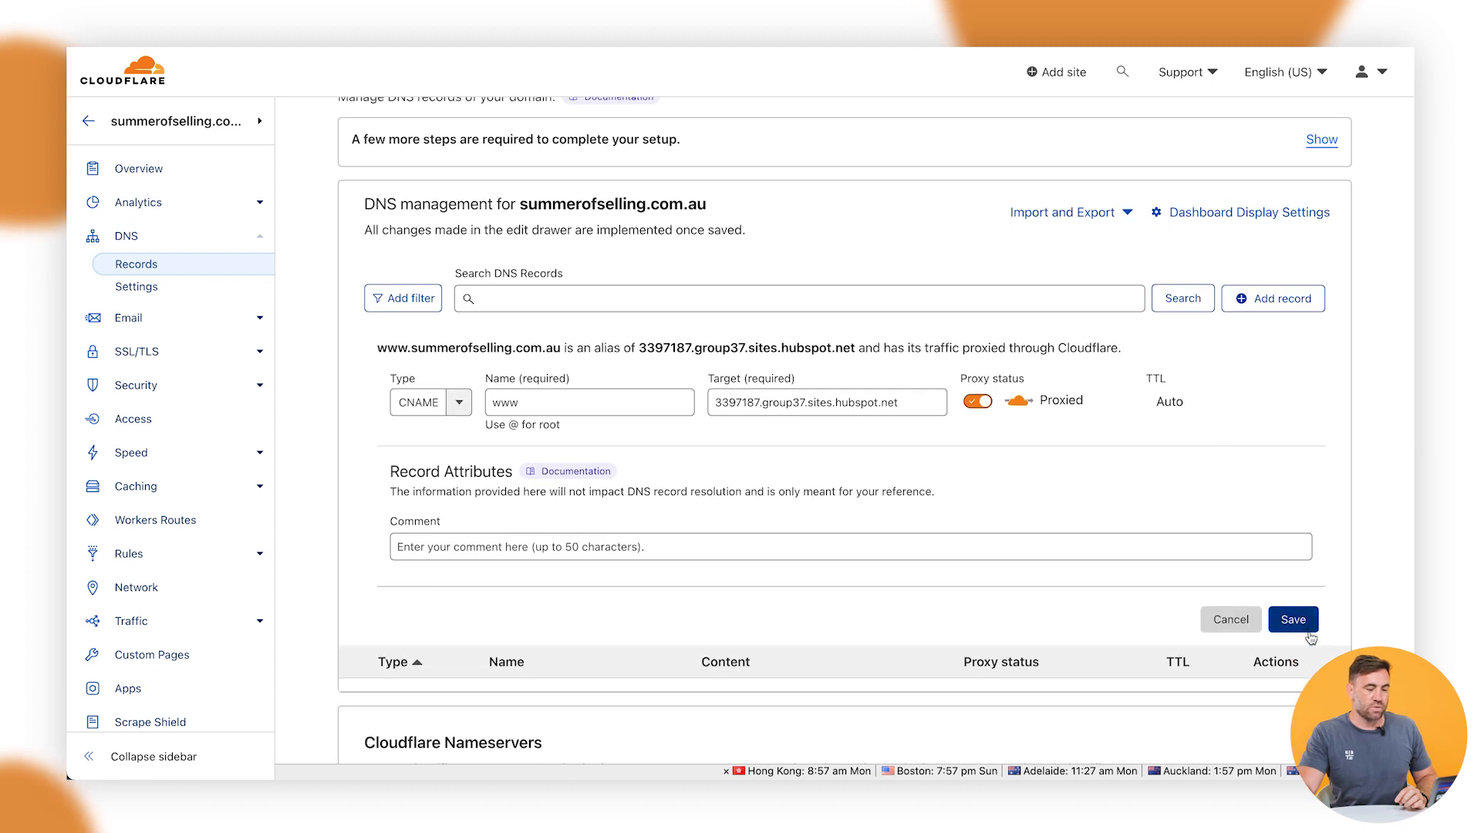
pyautogui.click(1304, 622)
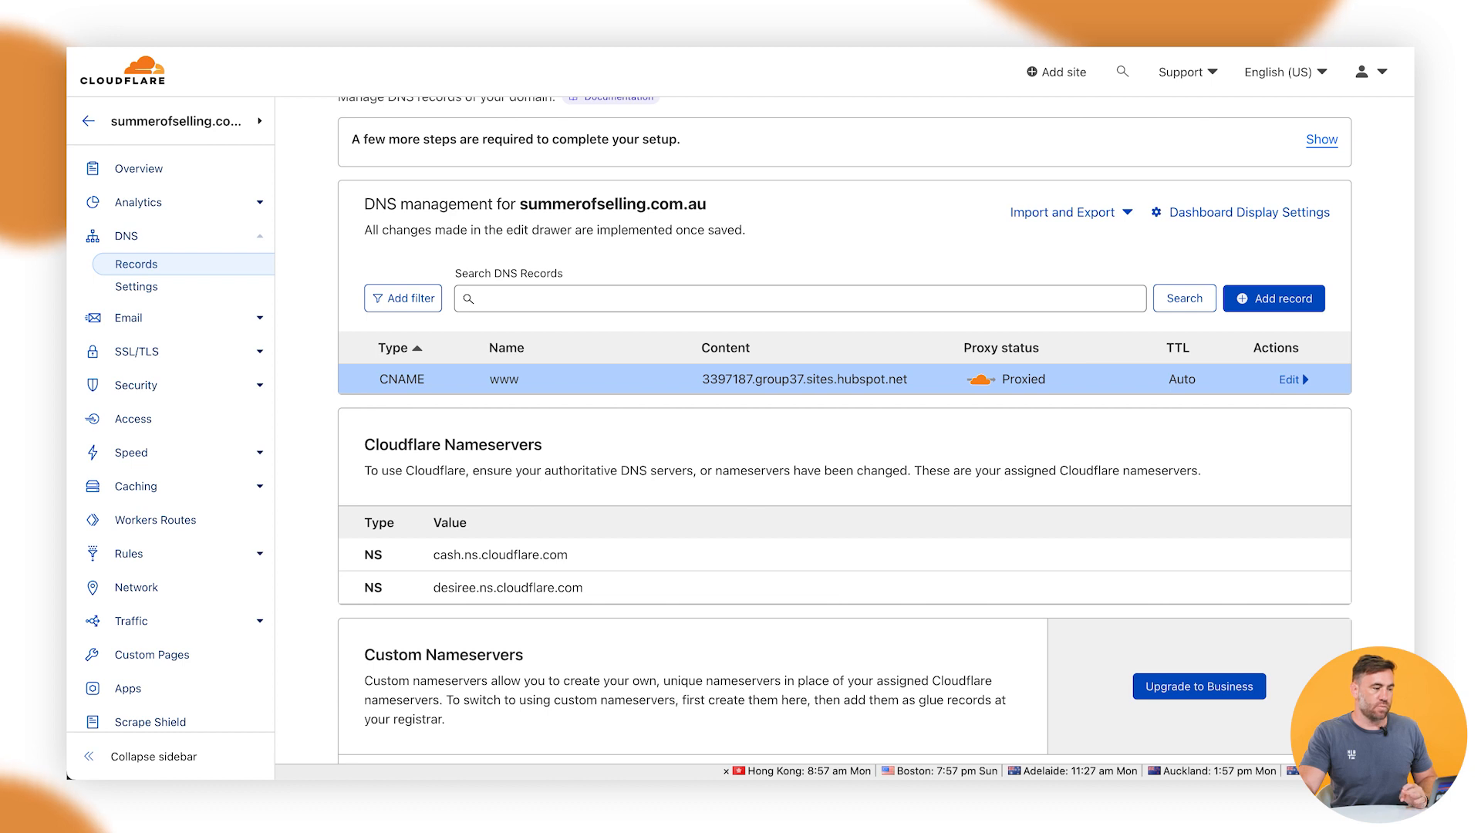
# Switch back to HubSpot, review the hosting setup time estimate and submit the DNS records for verification
pyautogui.hotkey('ctrl', 'shift', 'Tab')
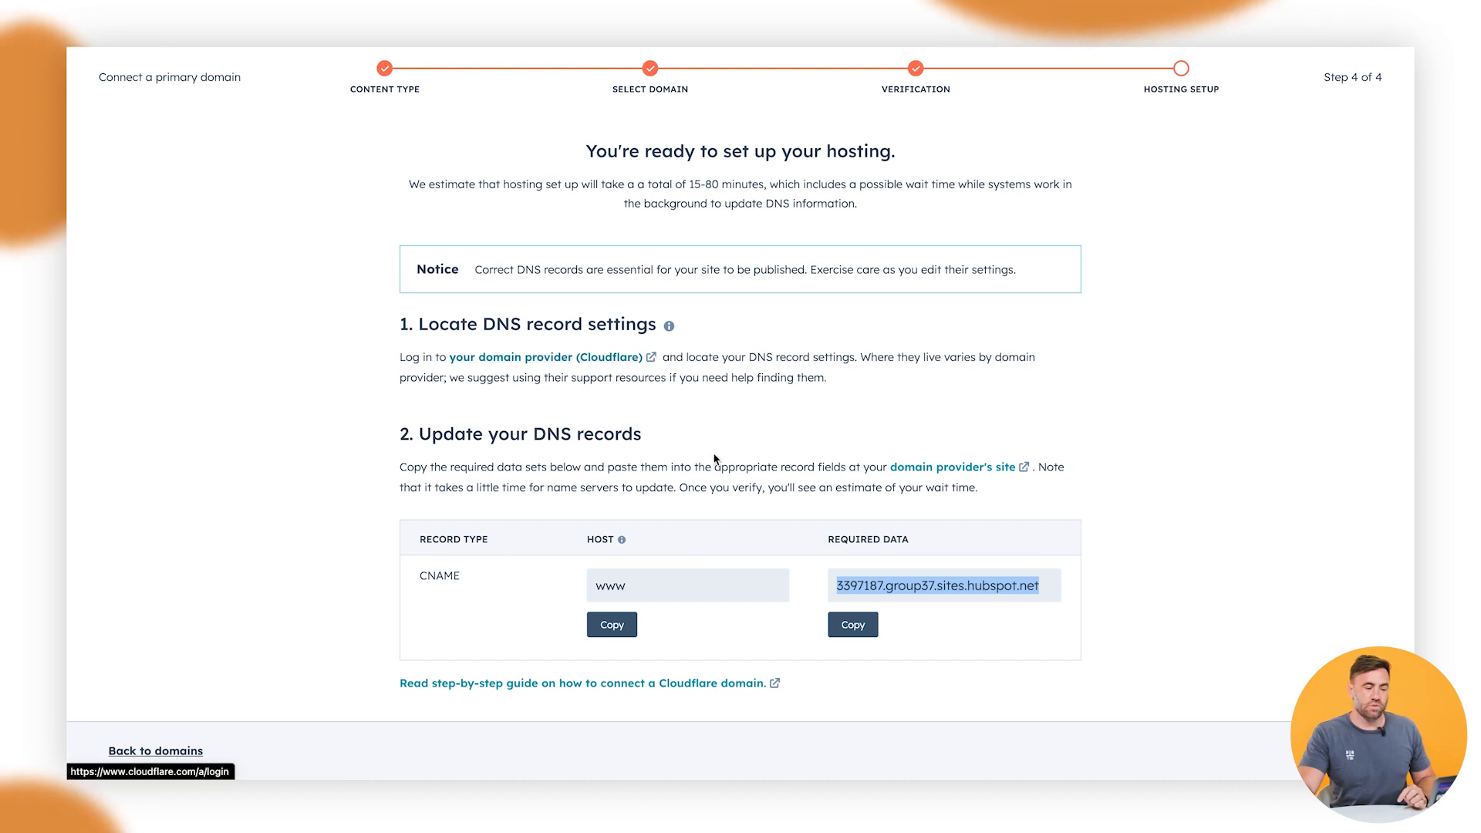
pyautogui.scroll(-1, 768, 461)
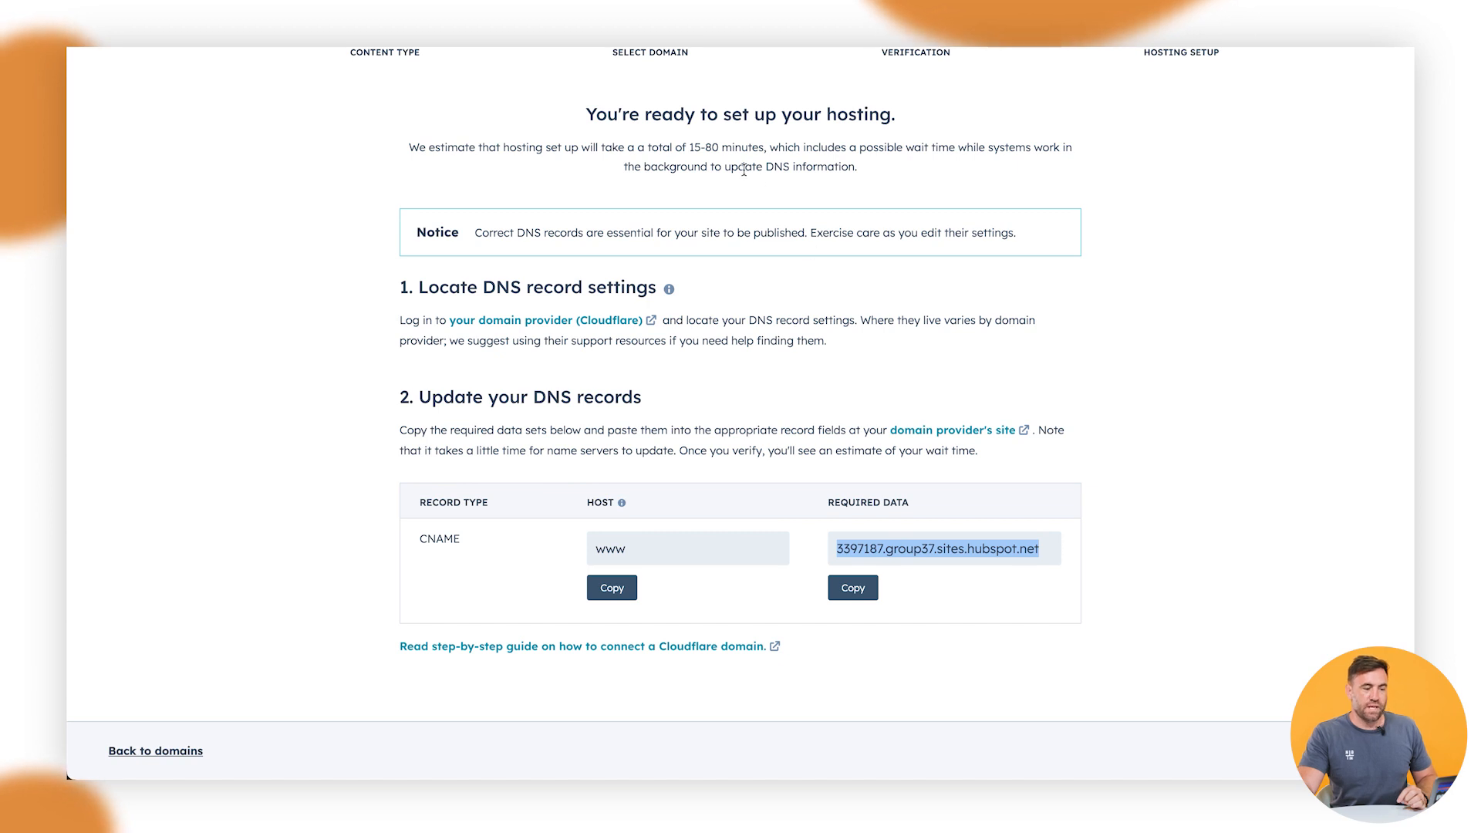
pyautogui.click(711, 150)
pyautogui.moveTo(711, 150); pyautogui.dragTo(713, 150)
pyautogui.click(700, 151)
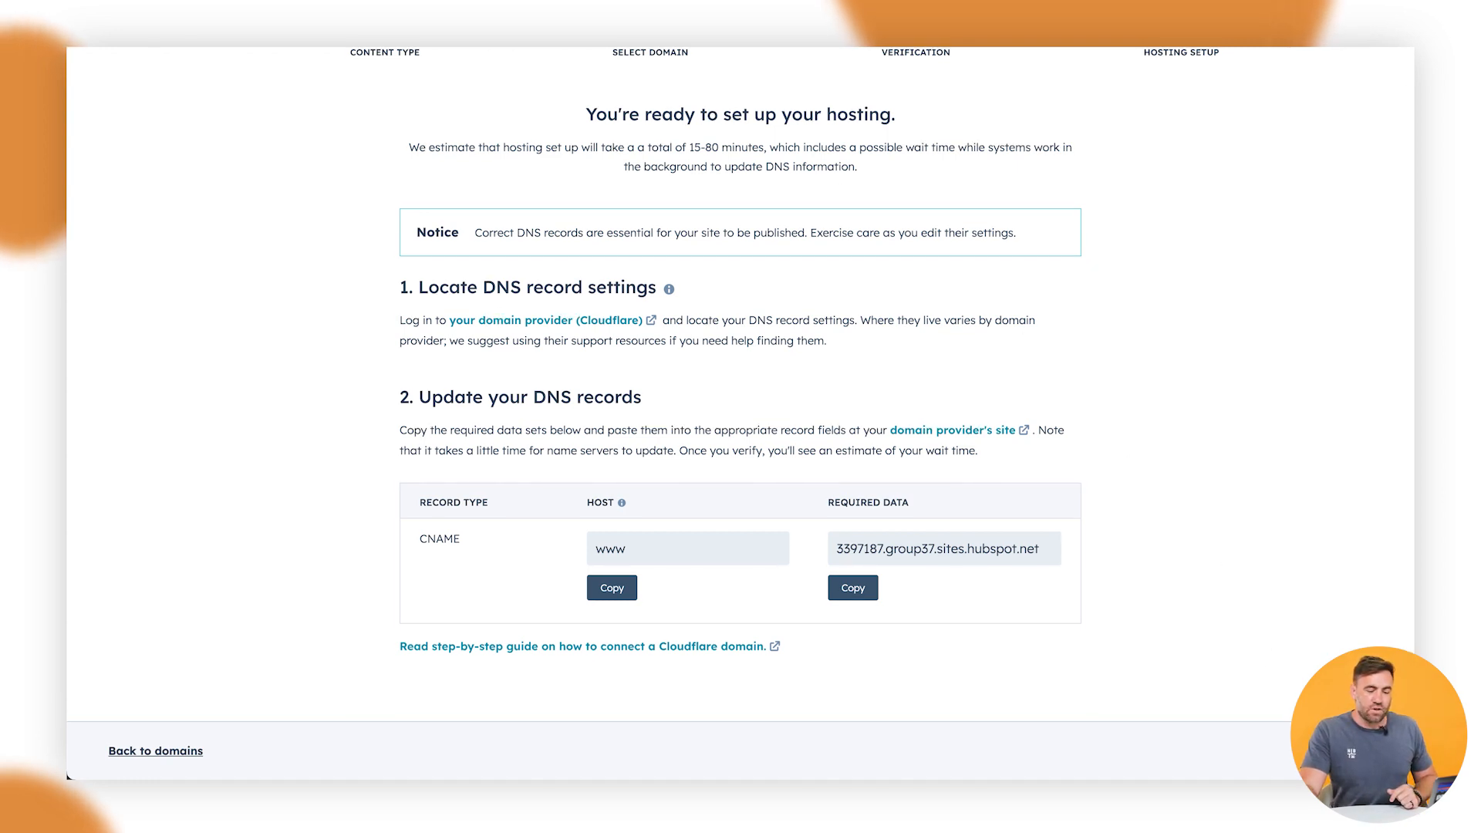
pyautogui.click(1338, 751)
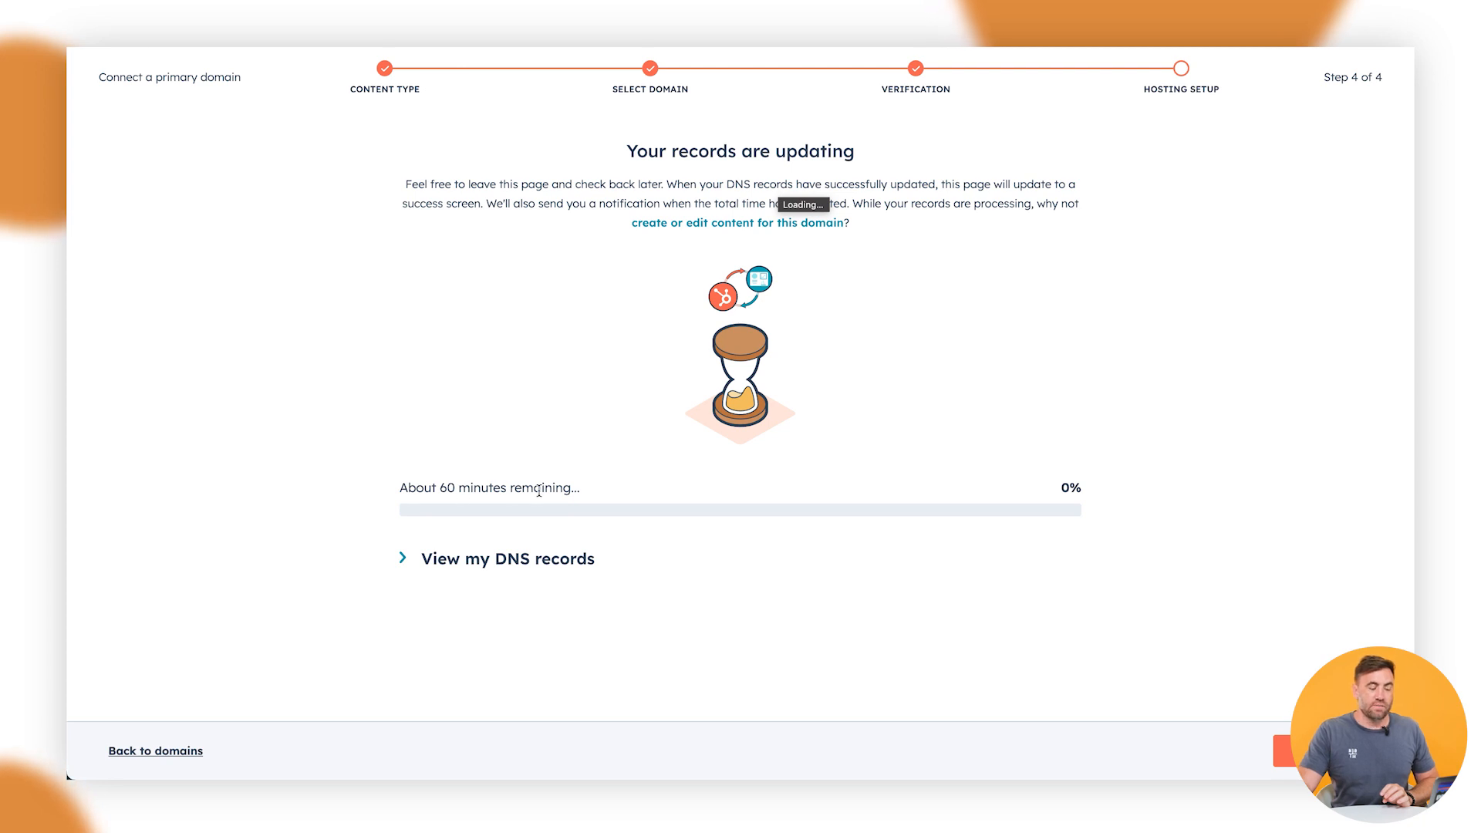
# Expand the DNS records on the updating page and review the required CNAME data and SSL pre-provisioning notice
pyautogui.click(401, 561)
pyautogui.scroll(-1, 400, 563)
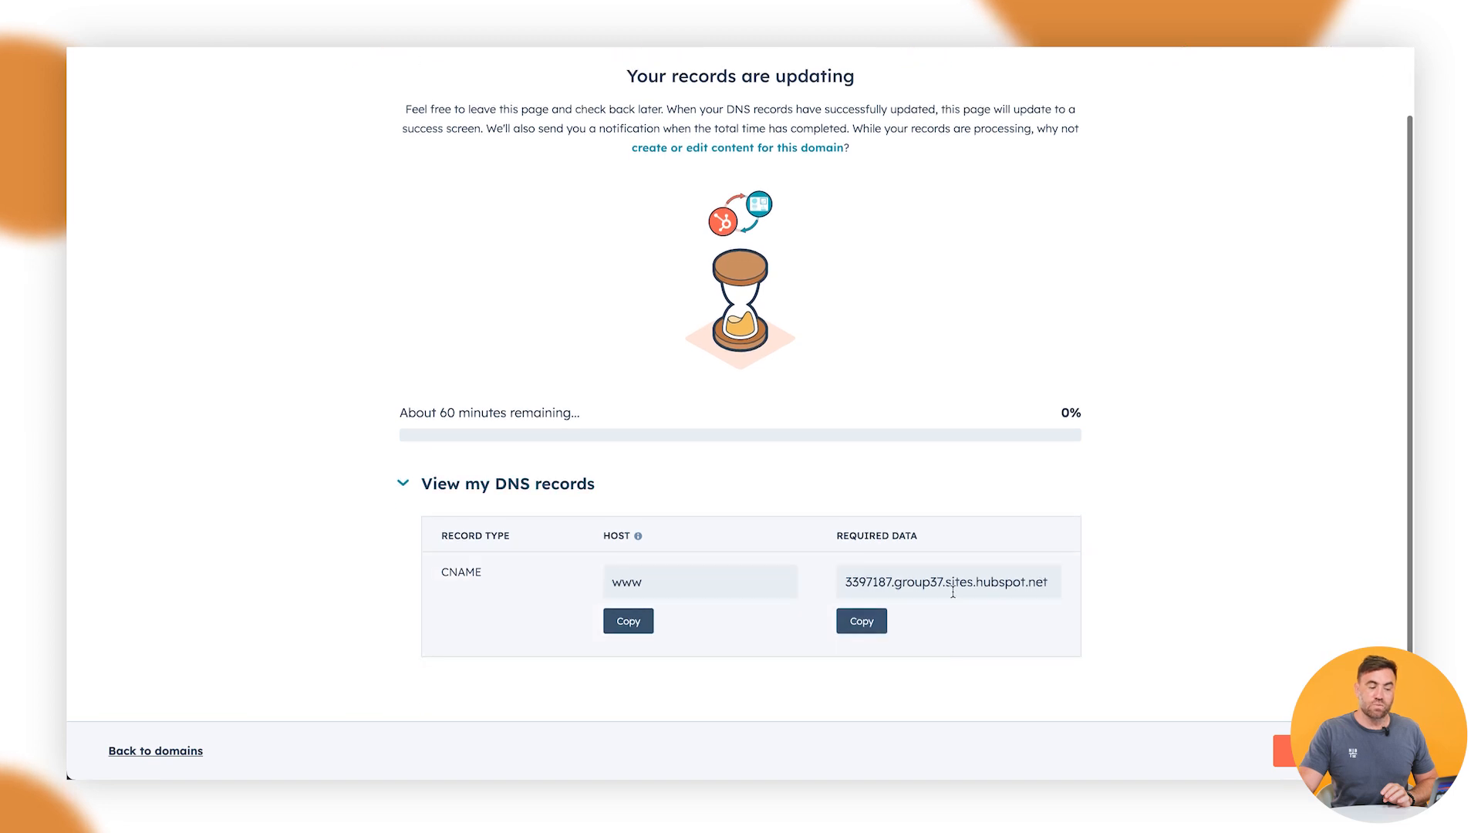
pyautogui.scroll(1, 910, 463)
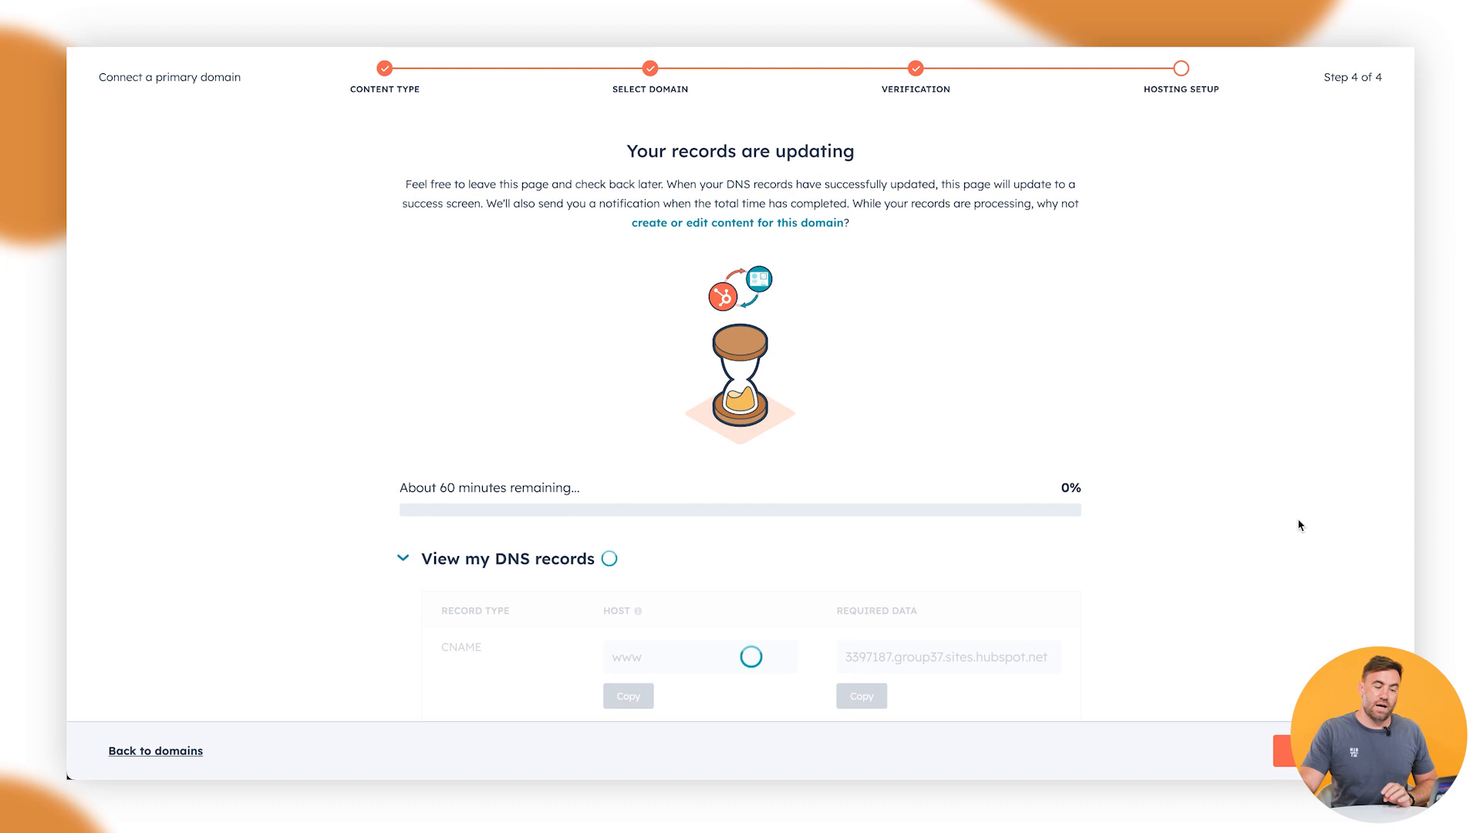
pyautogui.scroll(-3, 1285, 517)
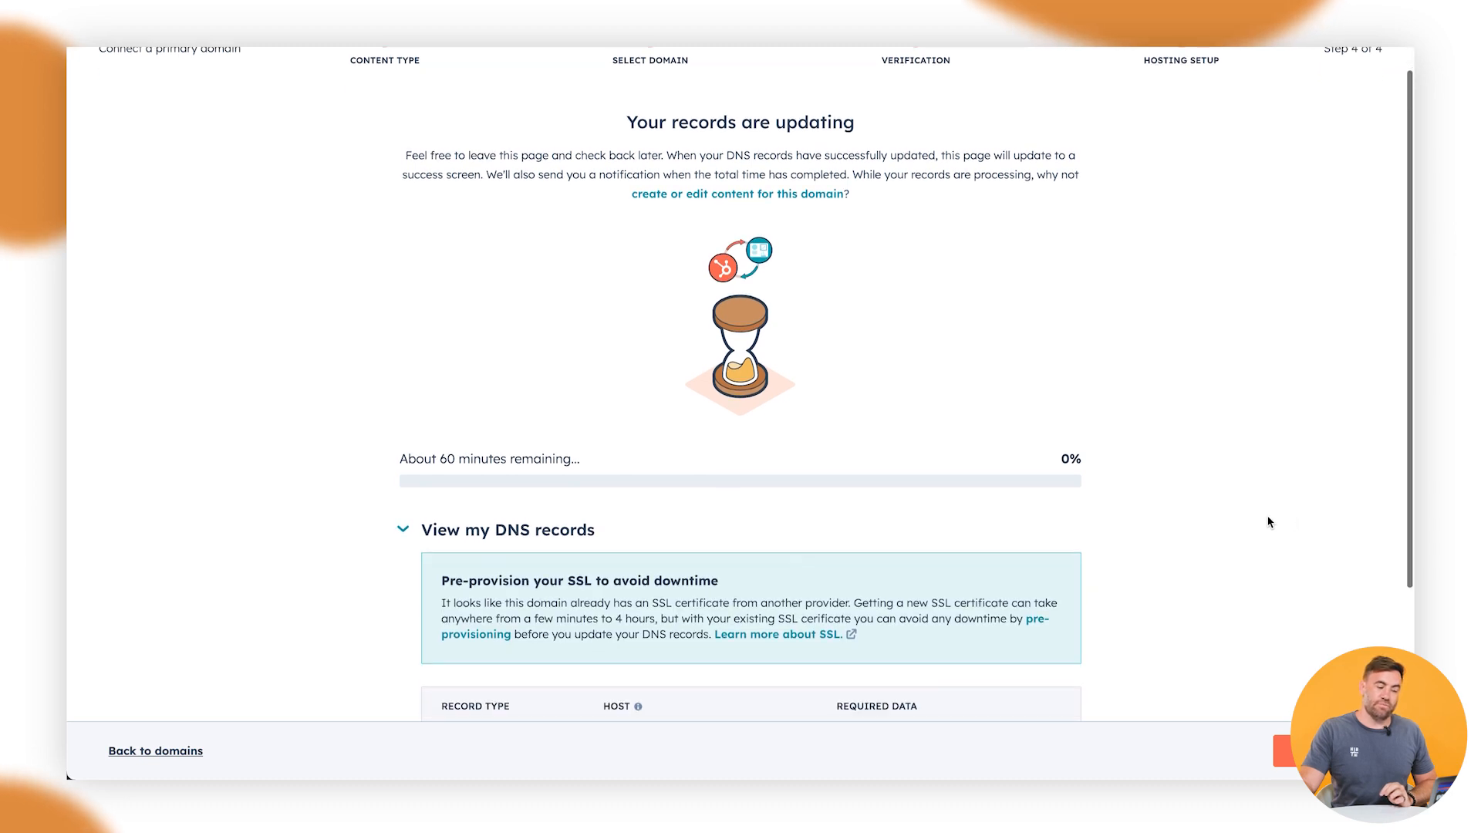
pyautogui.scroll(2, 1269, 523)
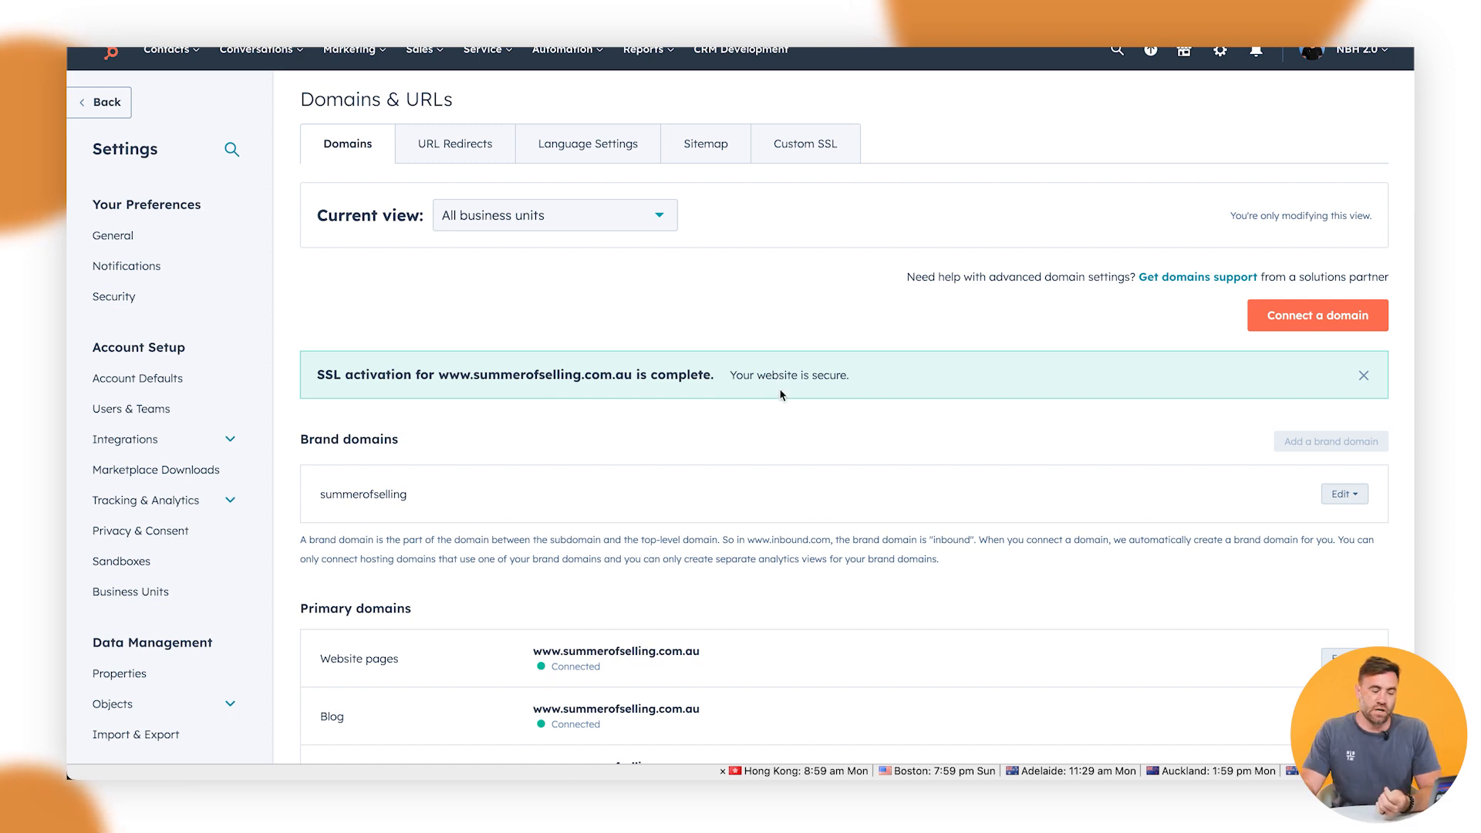
# Review the connection status of the primary domains and the secondary, redirected and email sending domain sections
pyautogui.scroll(-1, 835, 470)
pyautogui.scroll(-5, 837, 475)
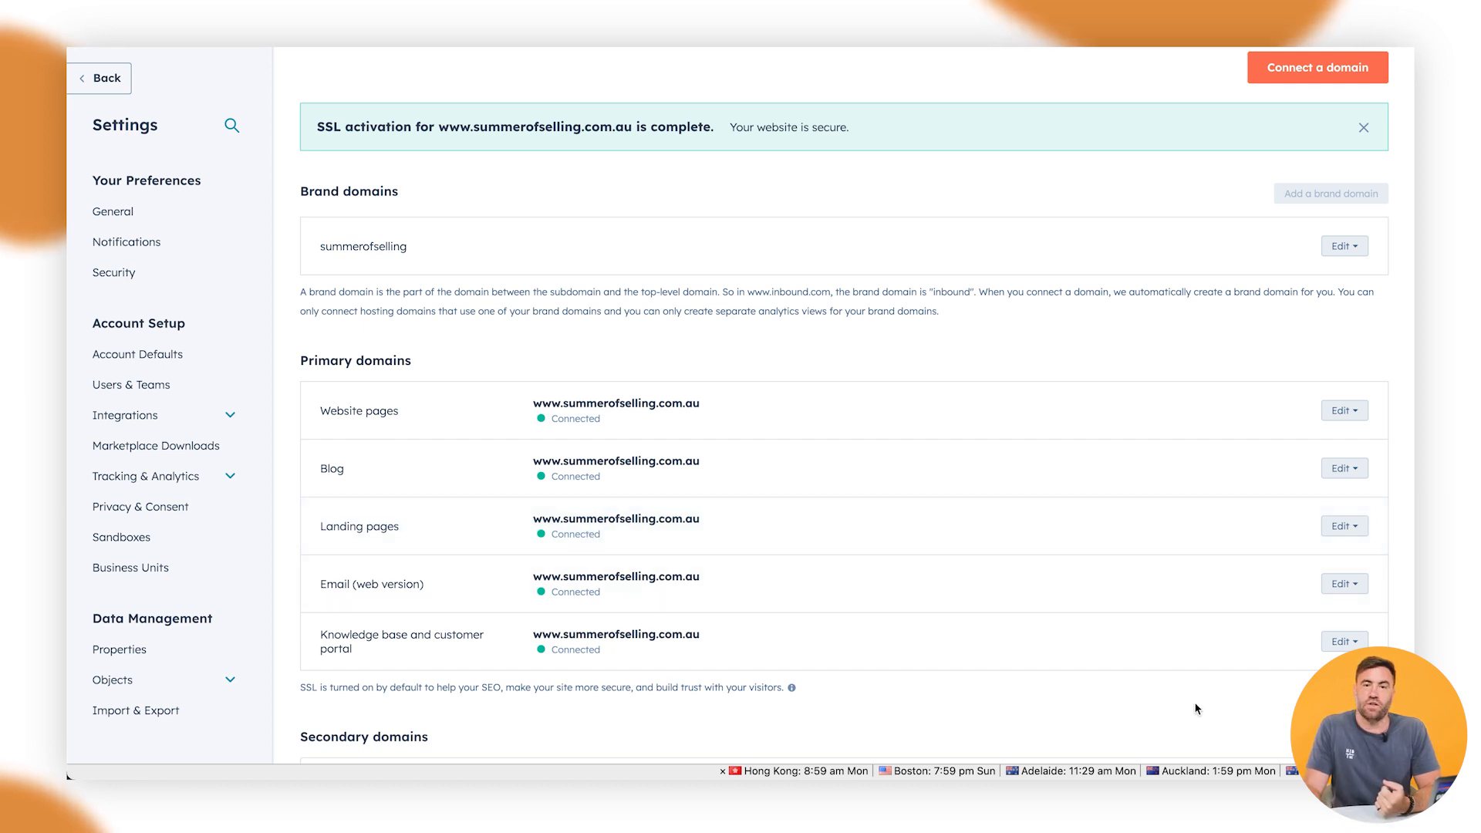
pyautogui.scroll(-1, 942, 651)
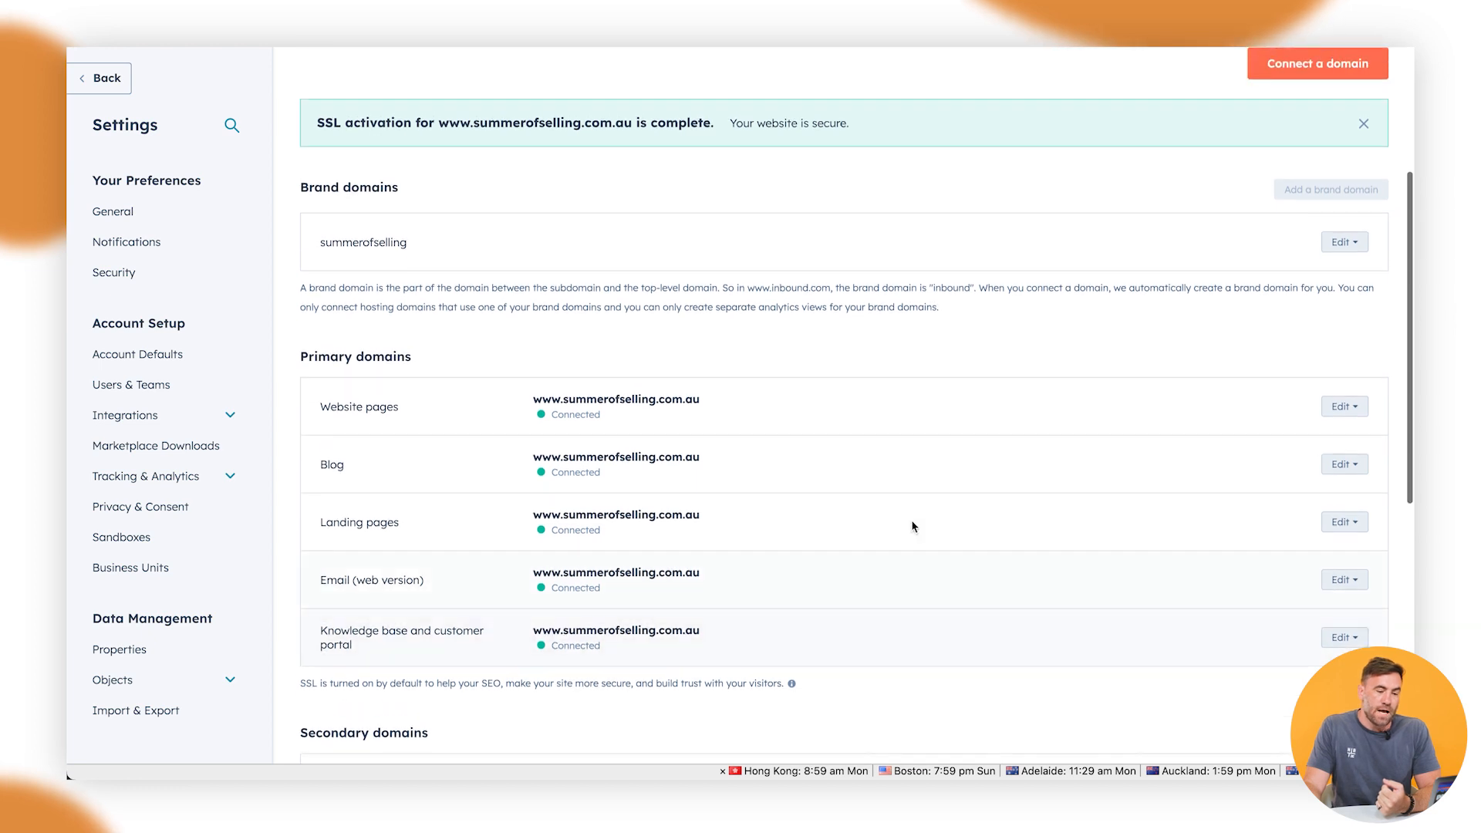
pyautogui.scroll(-7, 906, 517)
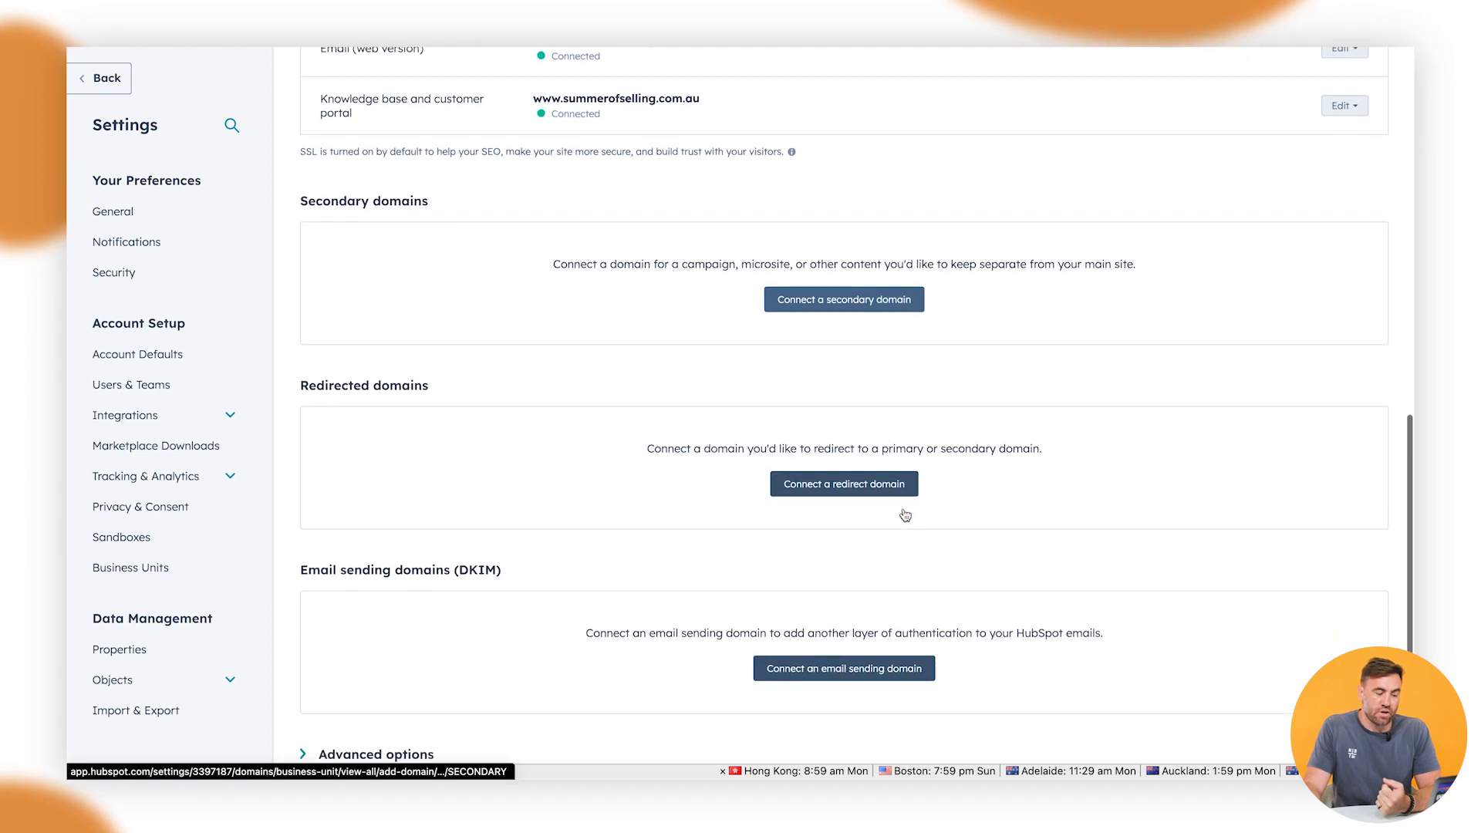
pyautogui.scroll(-2, 905, 516)
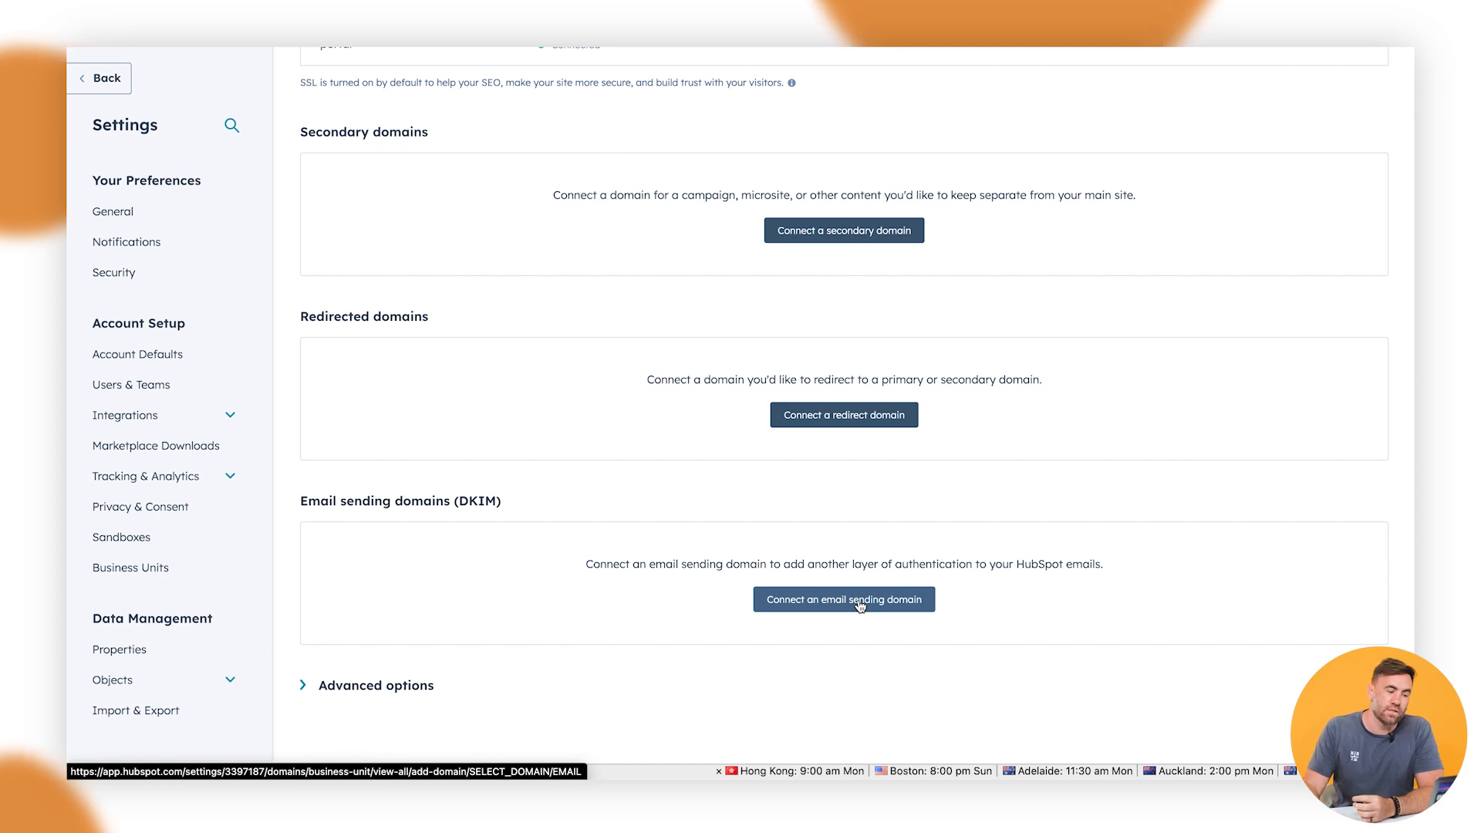
pyautogui.scroll(6, 706, 480)
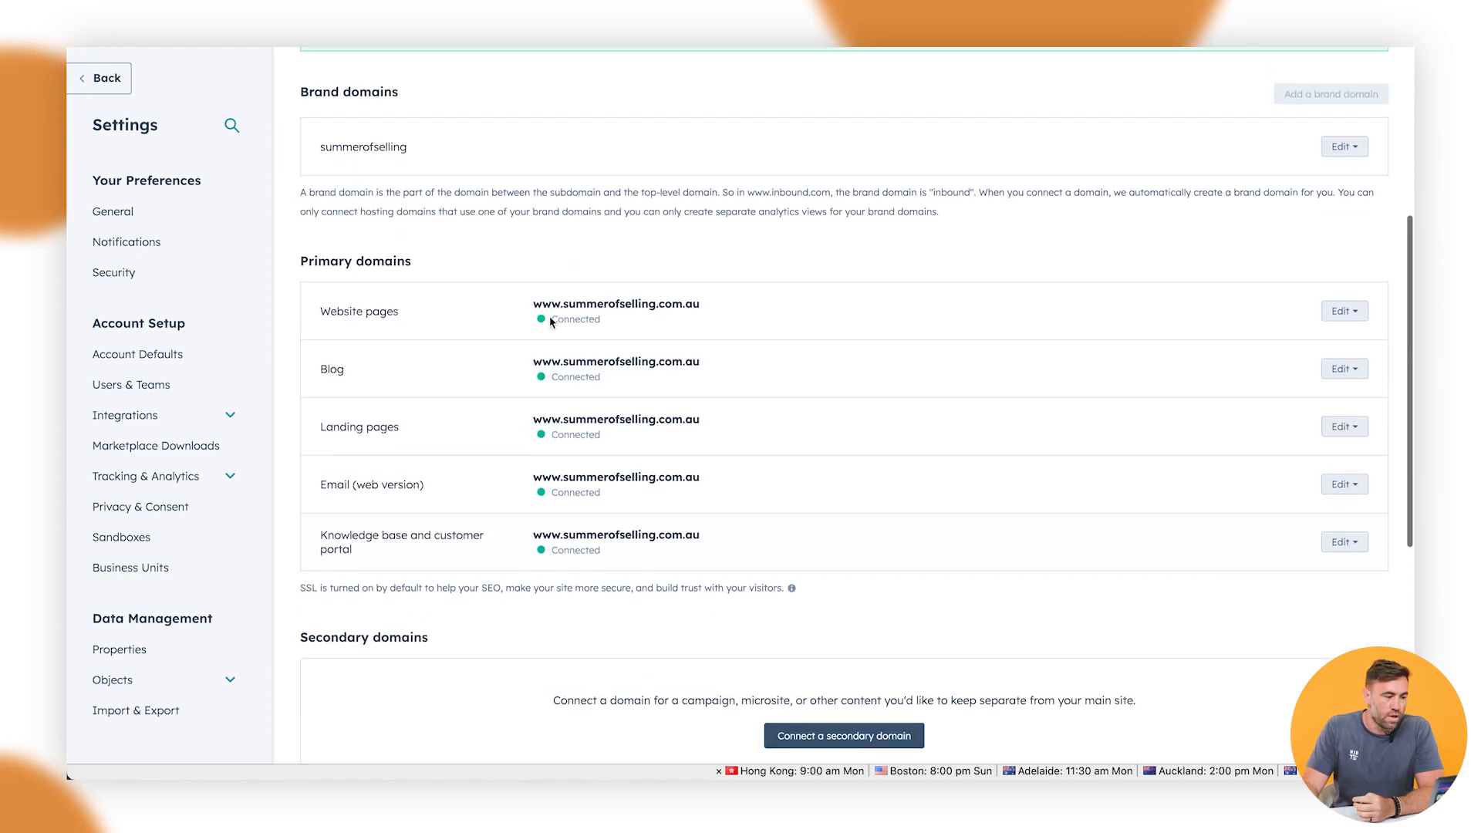
# Open the list of website pages from the Domains & URLs settings
pyautogui.scroll(5, 552, 322)
pyautogui.click(348, 68)
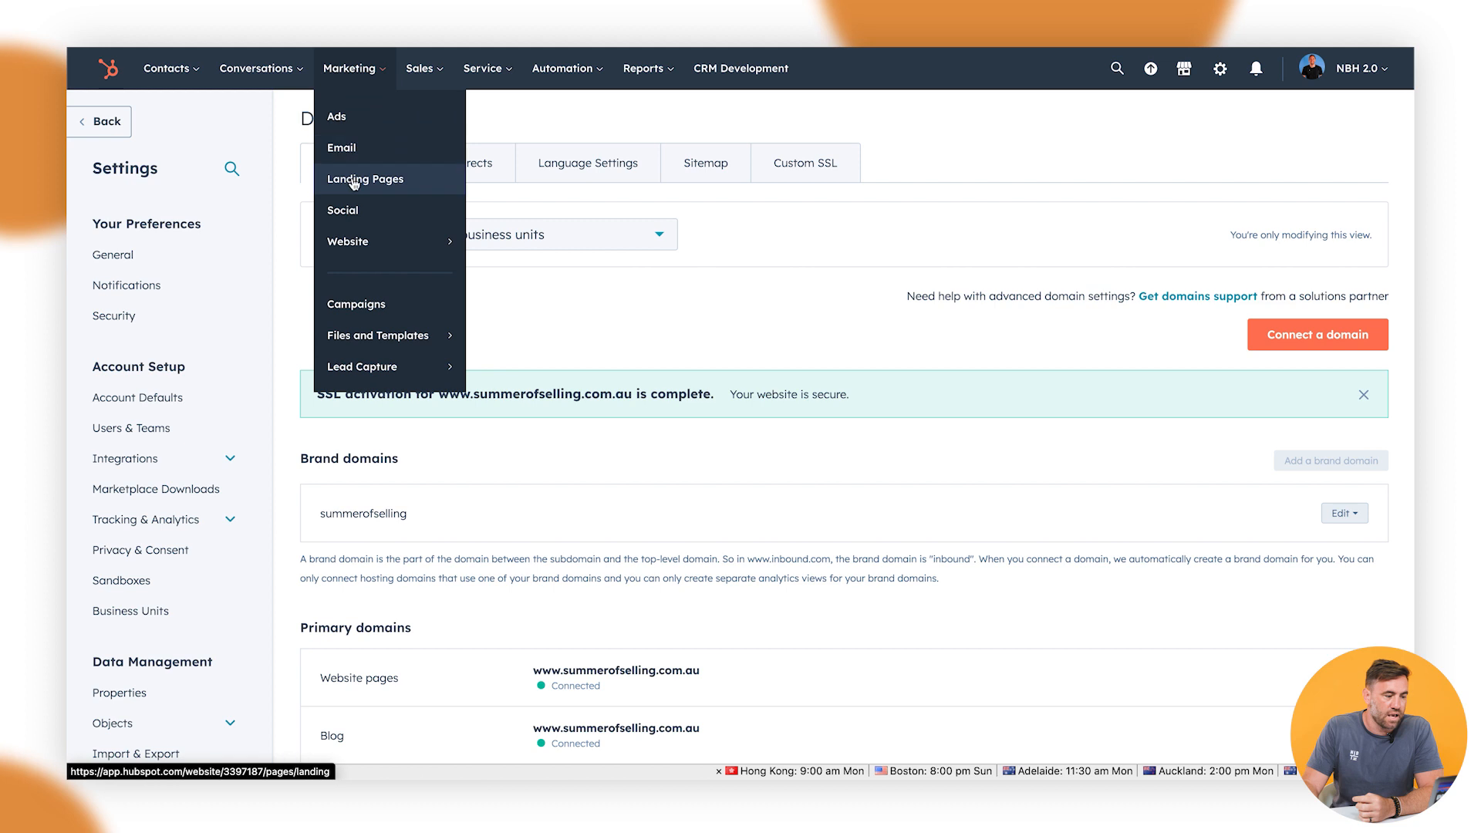
pyautogui.moveTo(386, 241)
pyautogui.click(517, 122)
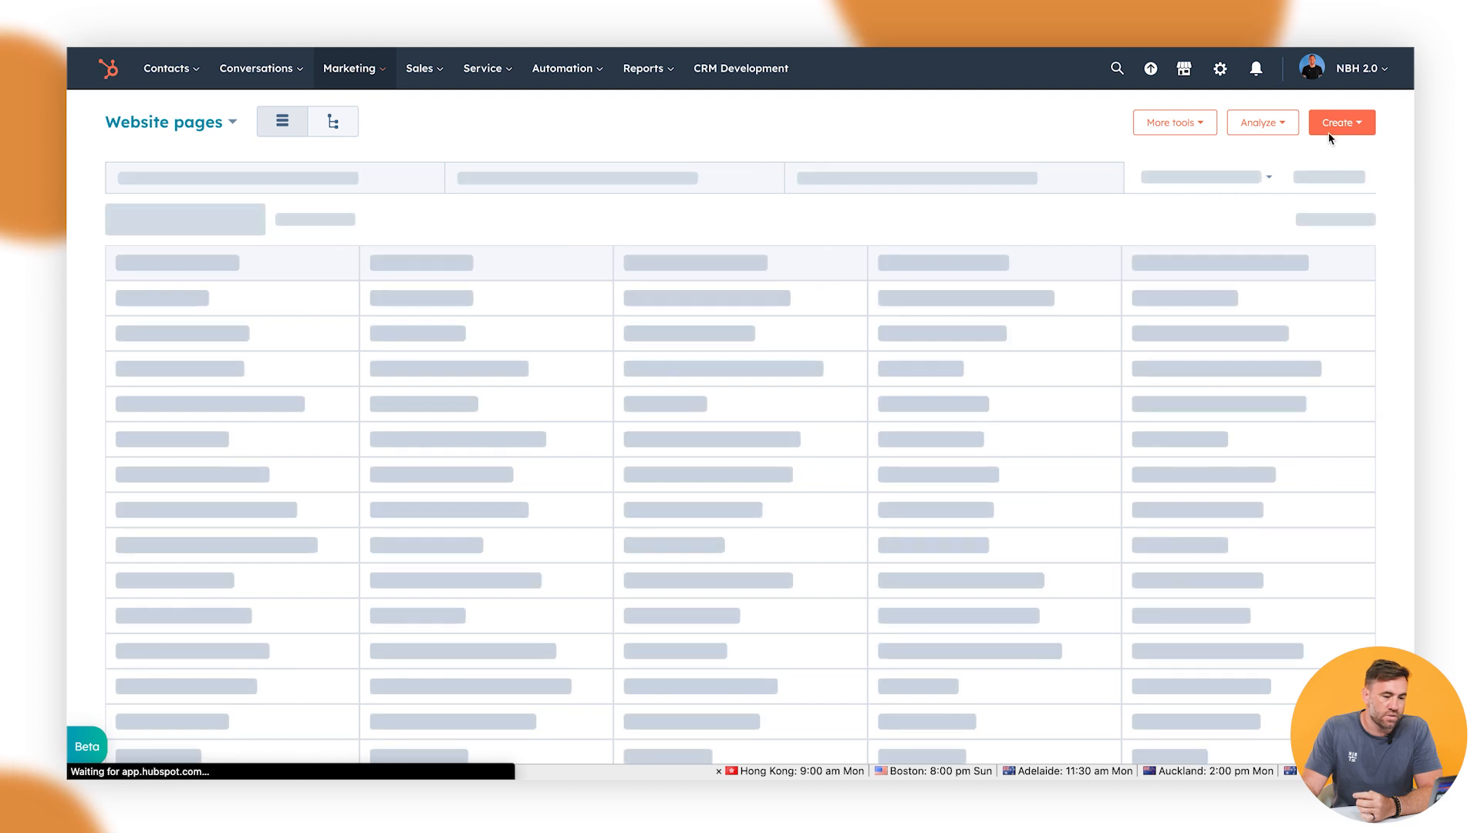
pyautogui.click(1332, 129)
pyautogui.click(1316, 159)
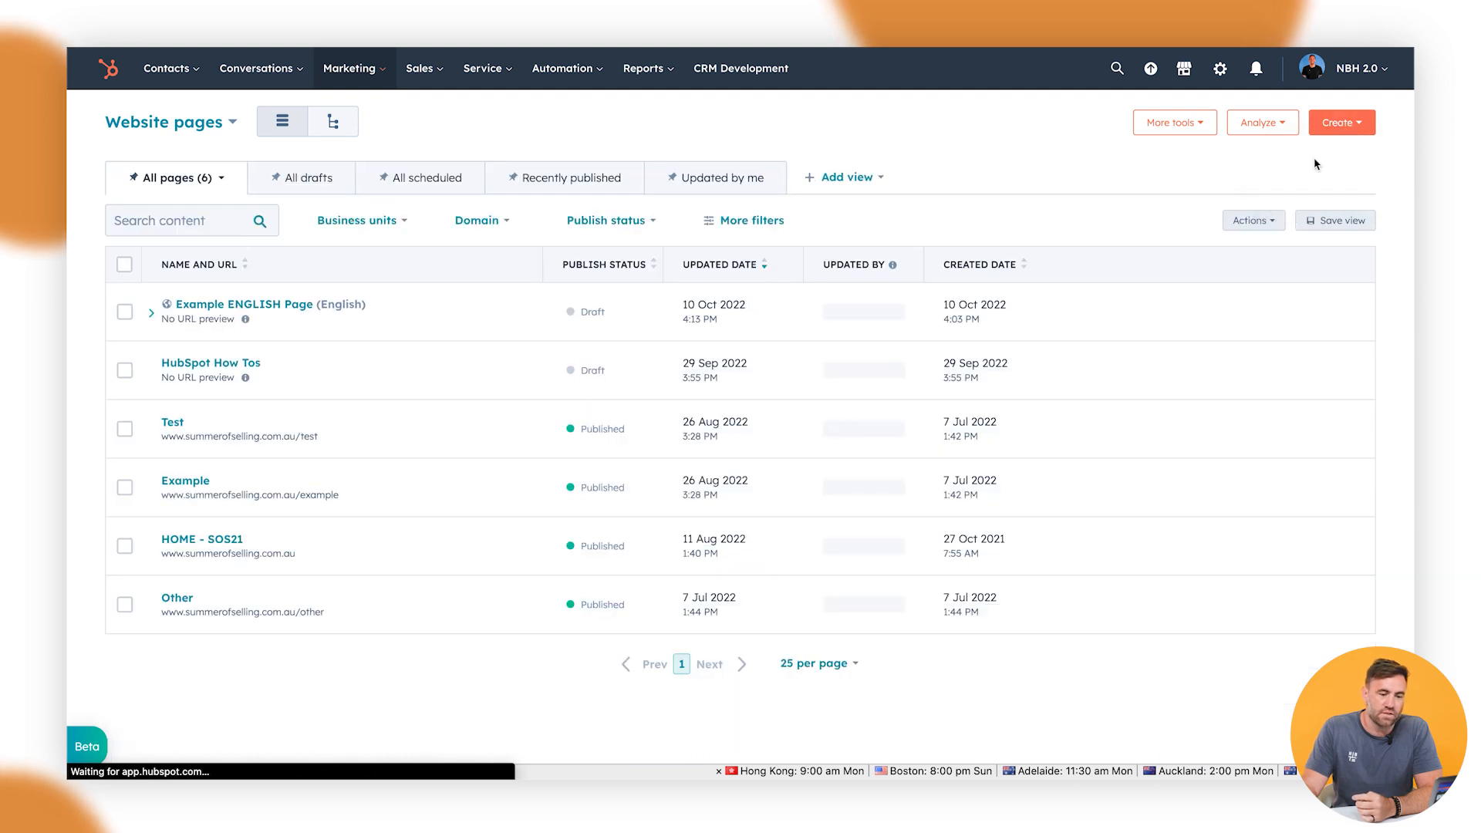
pyautogui.click(731, 296)
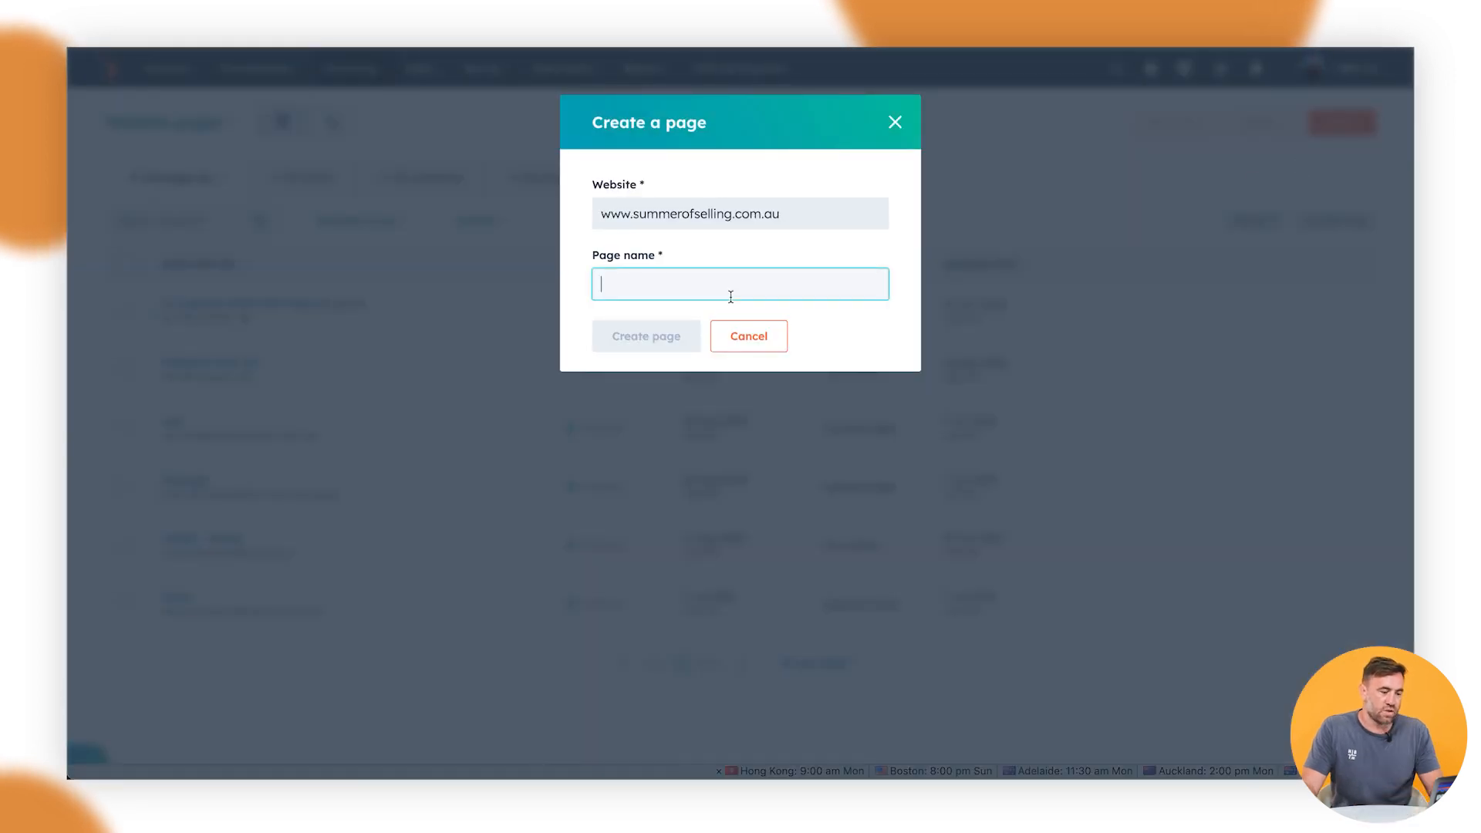
pyautogui.write('HSHT Test')
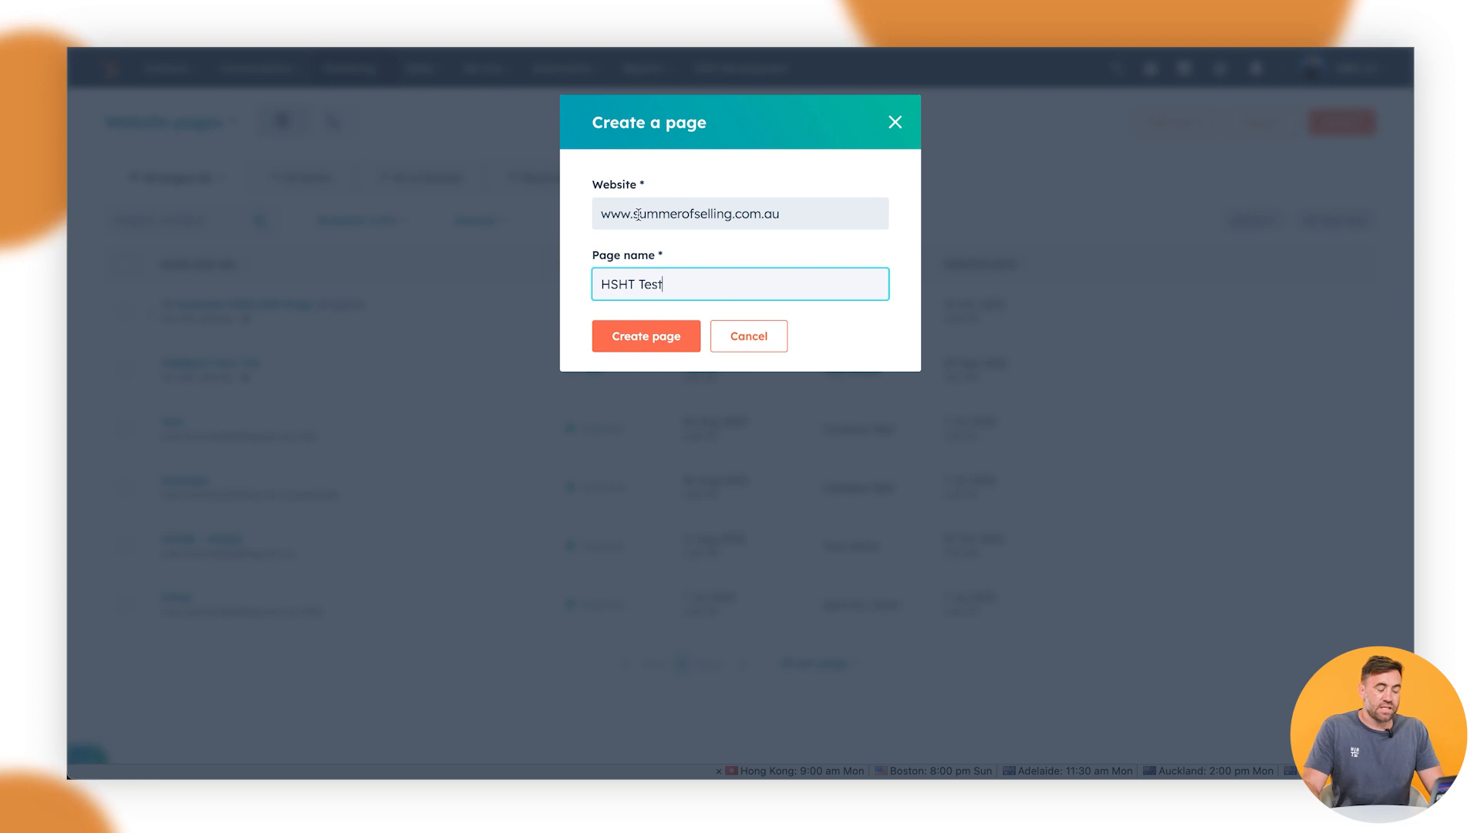
pyautogui.moveTo(634, 214); pyautogui.dragTo(762, 222)
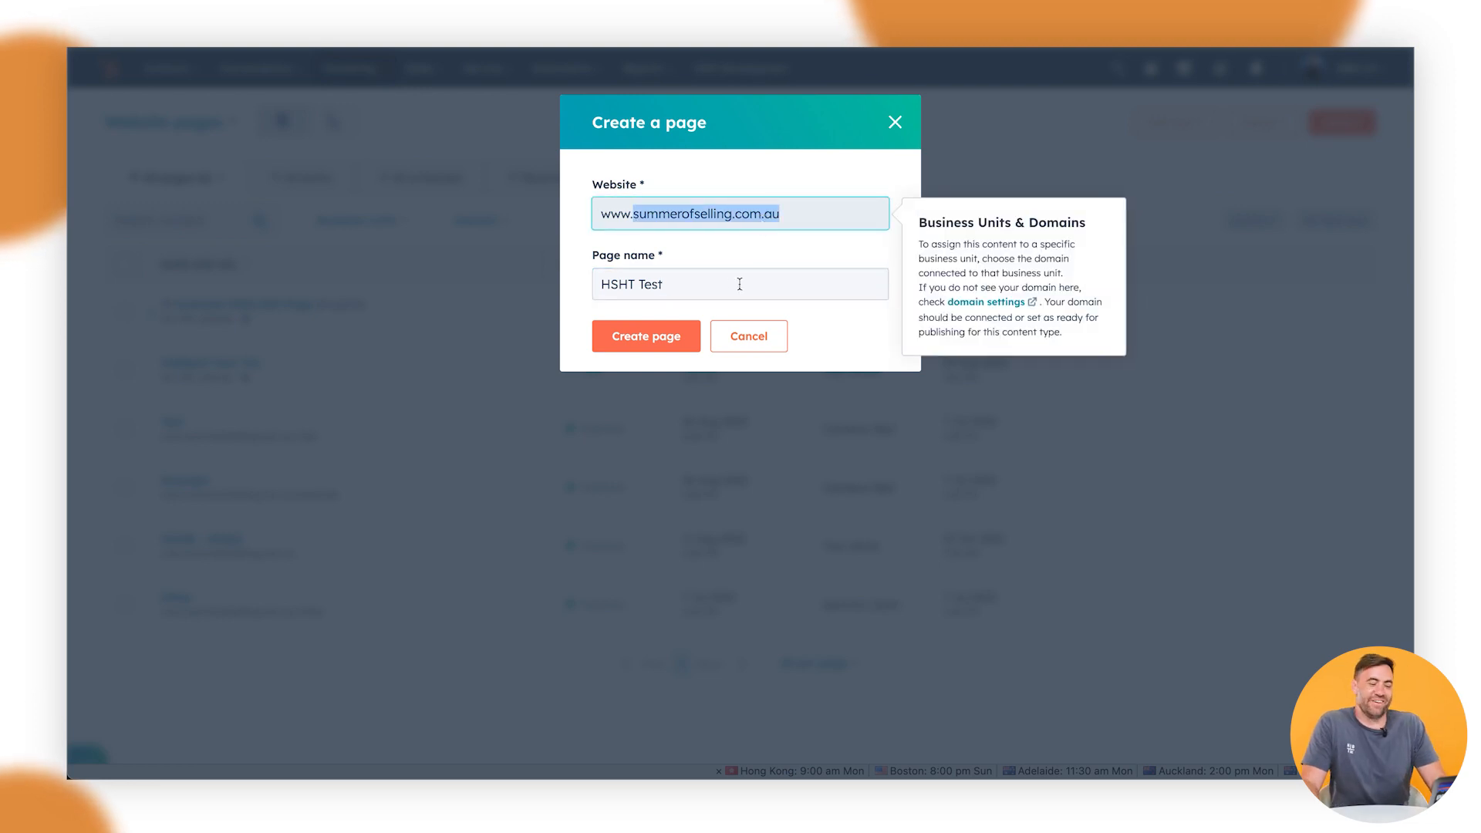
pyautogui.click(678, 333)
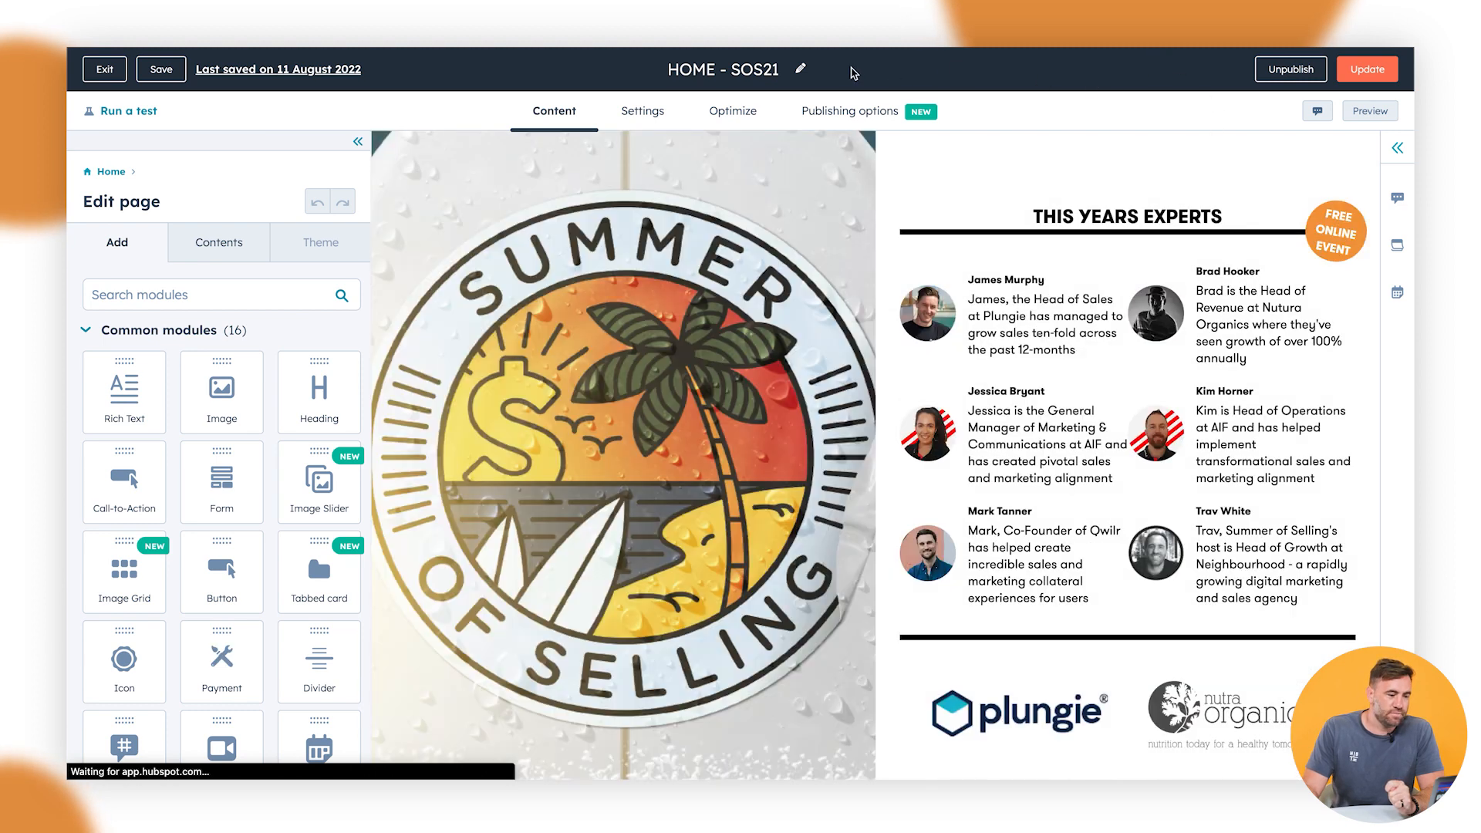
# Open the settings of the HOME - SOS21 page and check the domain in its page URL
pyautogui.click(641, 117)
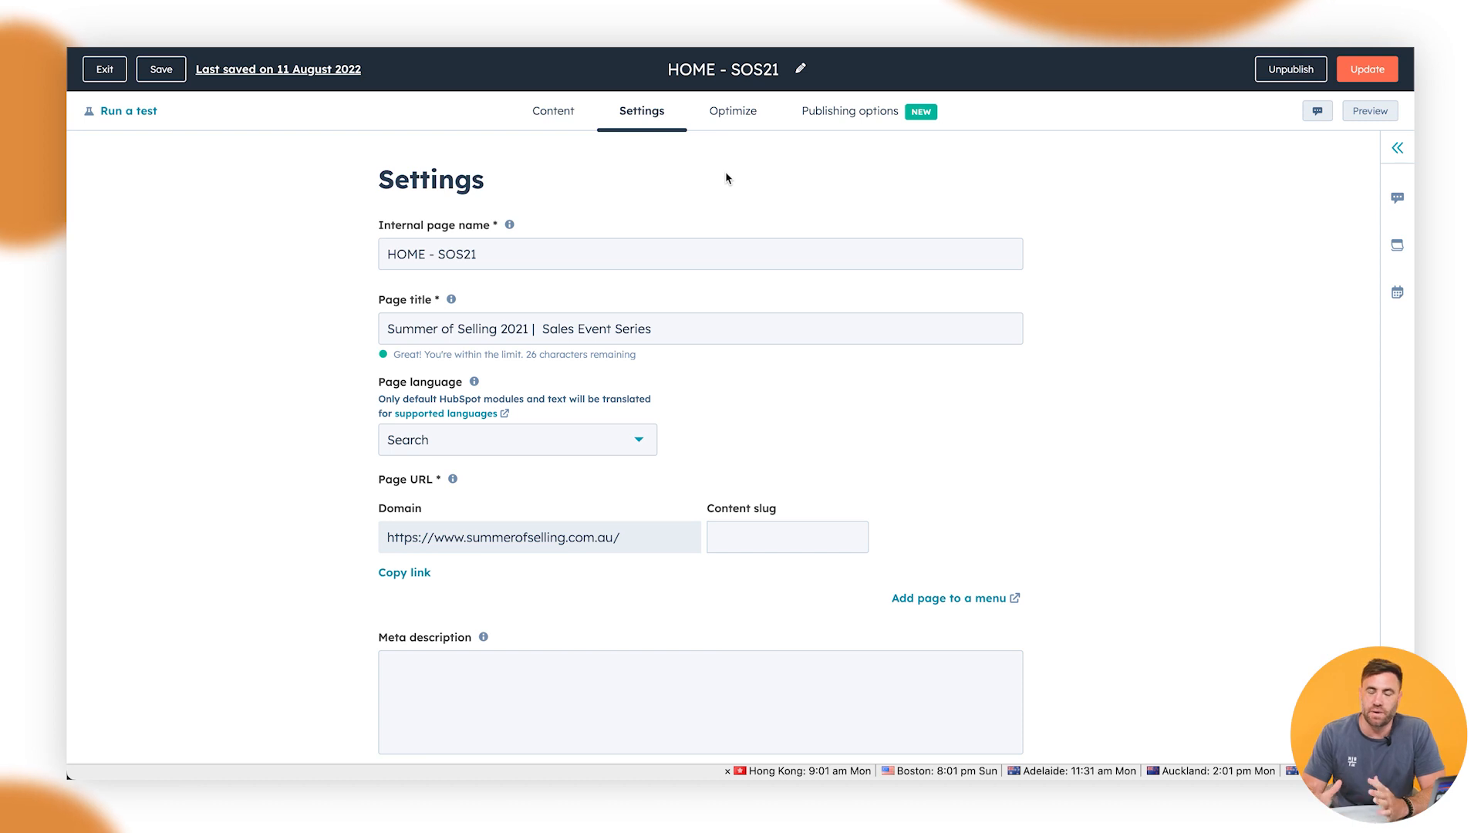
pyautogui.moveTo(592, 535)
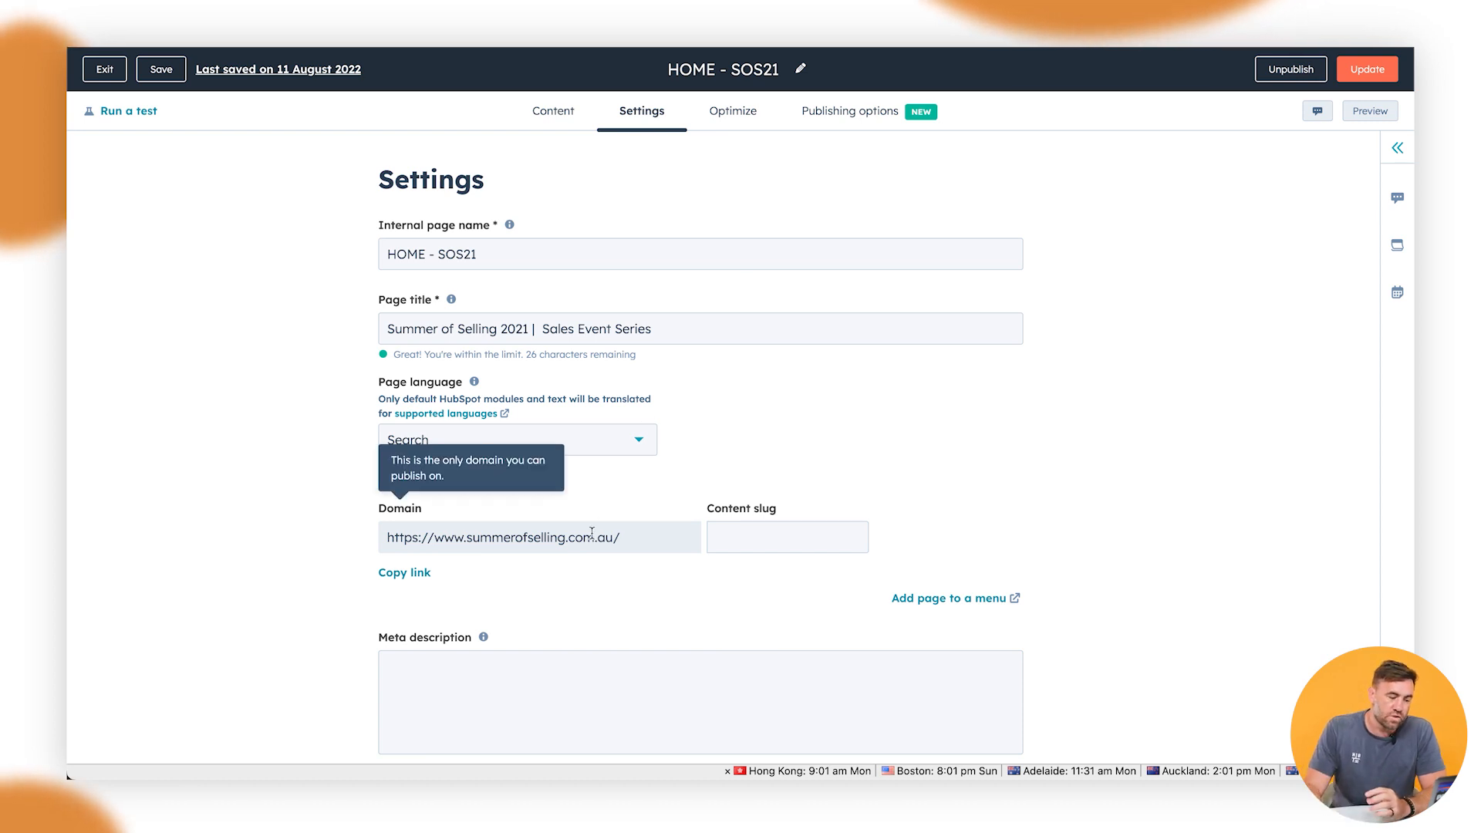